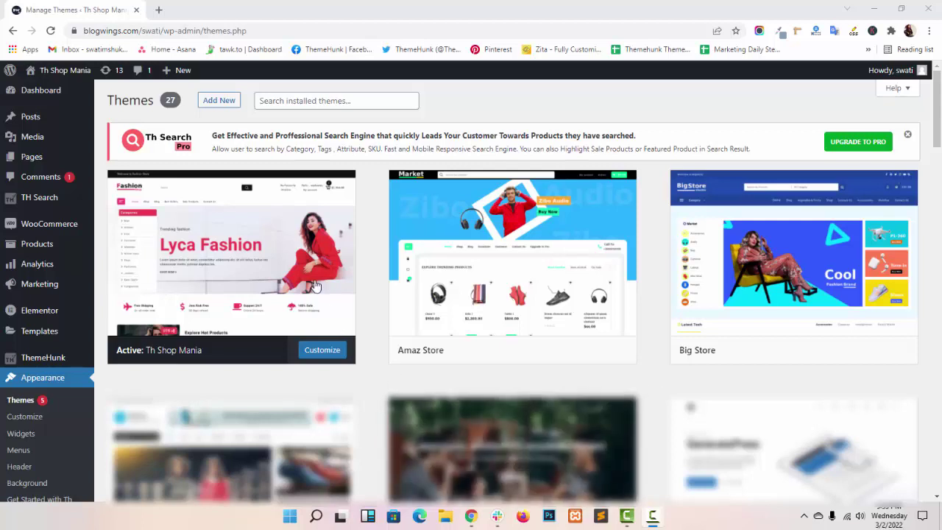
- Open the Th Shop Mania customizer and scroll through the Grocery preview, returning to the top
click(288, 266)
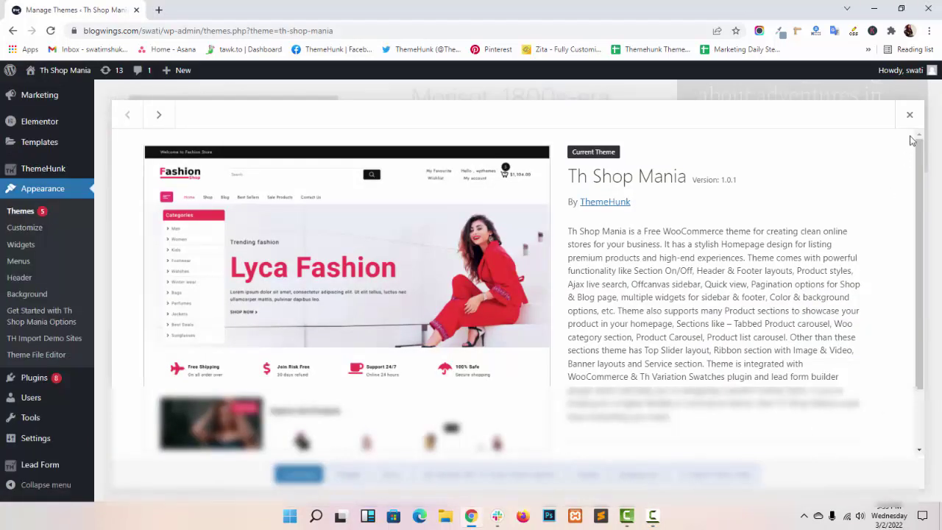
click(909, 115)
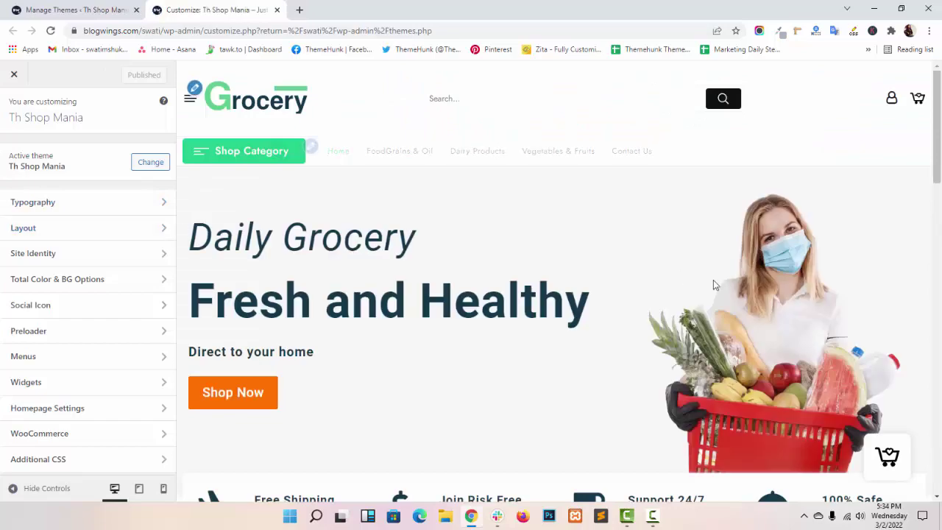
scroll(714, 280, down, 6)
scroll(718, 284, down, 10)
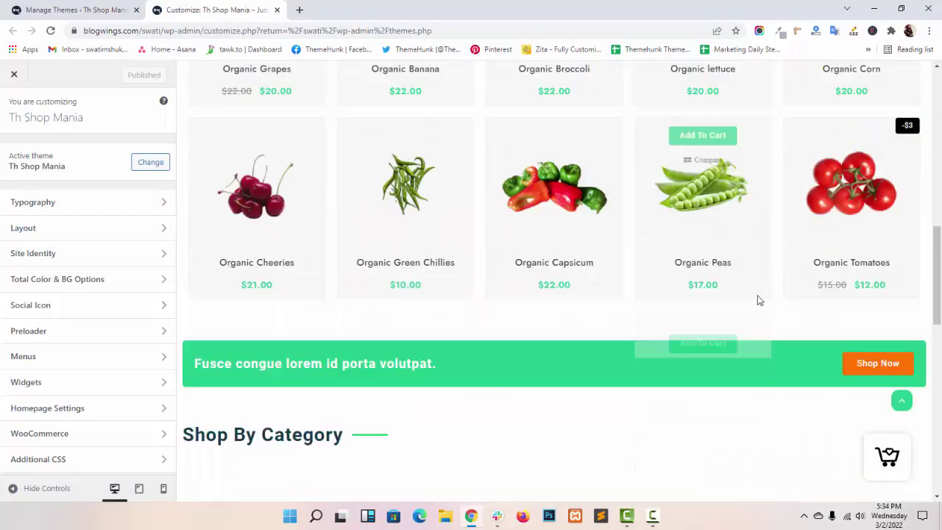
scroll(768, 299, down, 4)
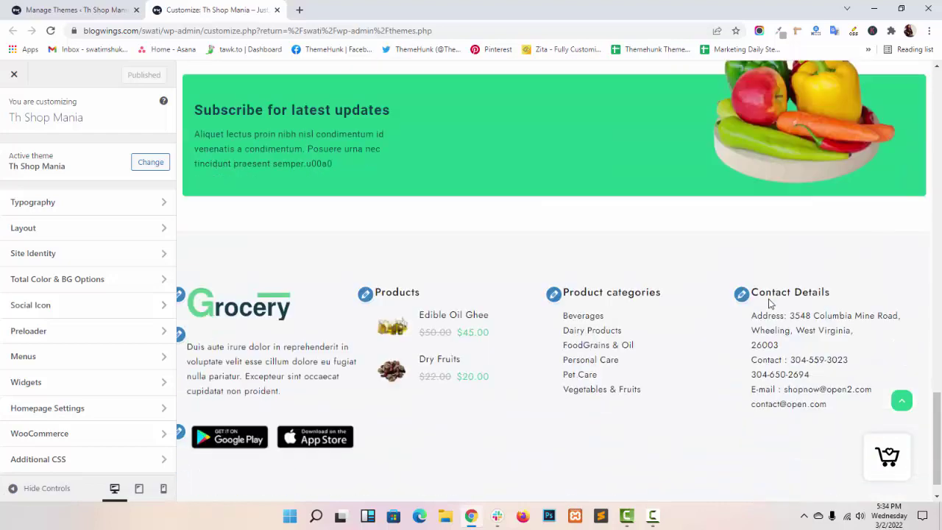
click(903, 402)
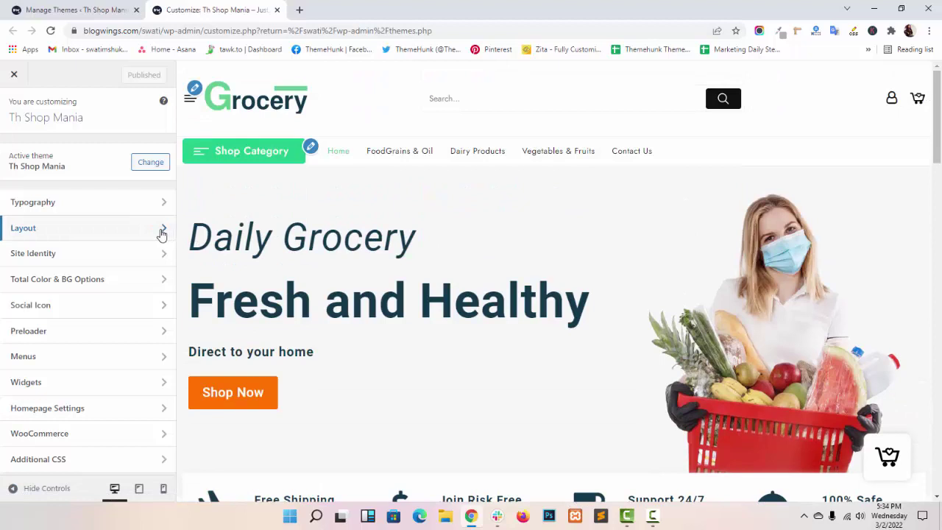
- Go to Layout > Header and review the Off Canvas Sidebar setting, currently Before logo
click(162, 233)
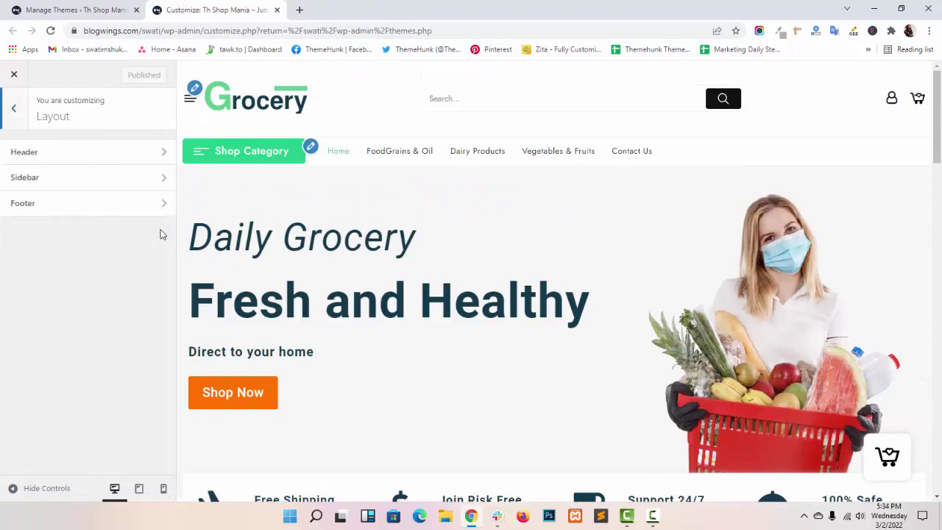
click(122, 152)
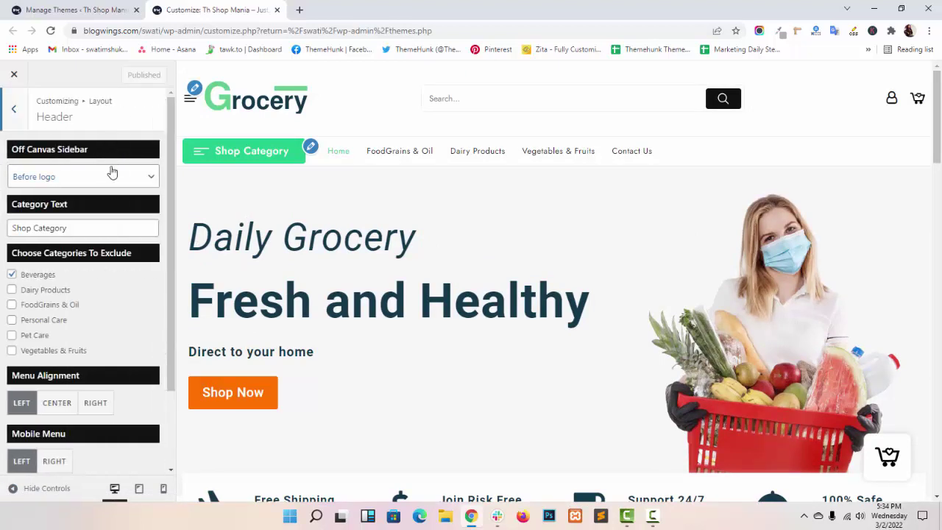
scroll(114, 221, down, 2)
scroll(118, 265, up, 2)
triple_click(64, 156)
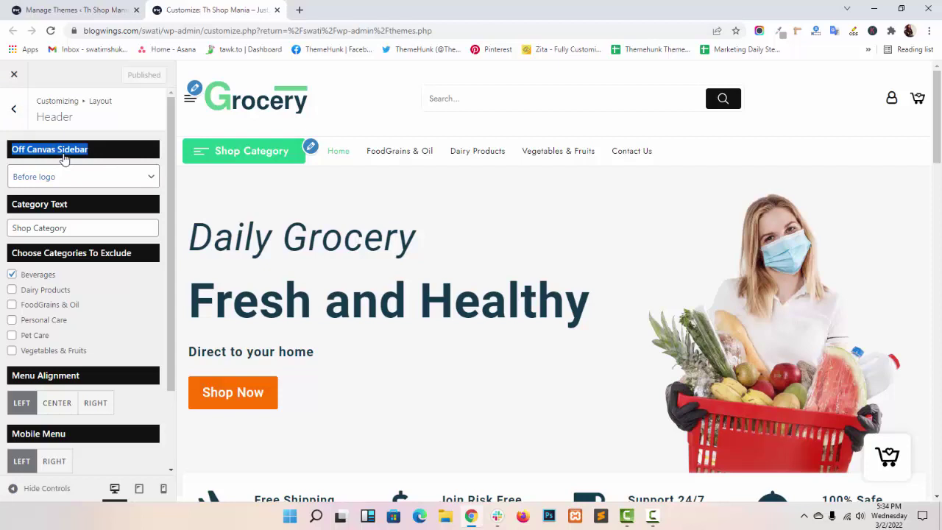
- Open the off-canvas sidebar and review its widgets and the widgets available to add
click(191, 101)
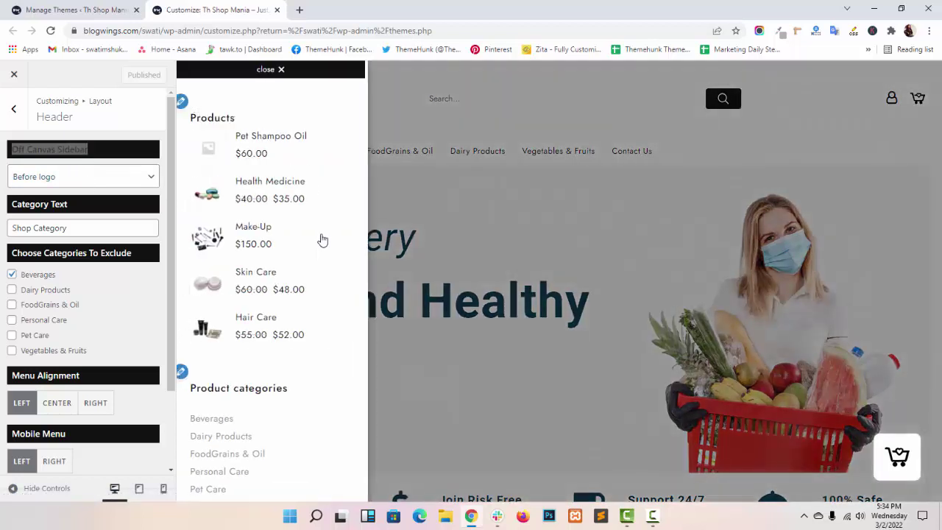
scroll(321, 255, down, 1)
scroll(321, 255, up, 1)
click(182, 102)
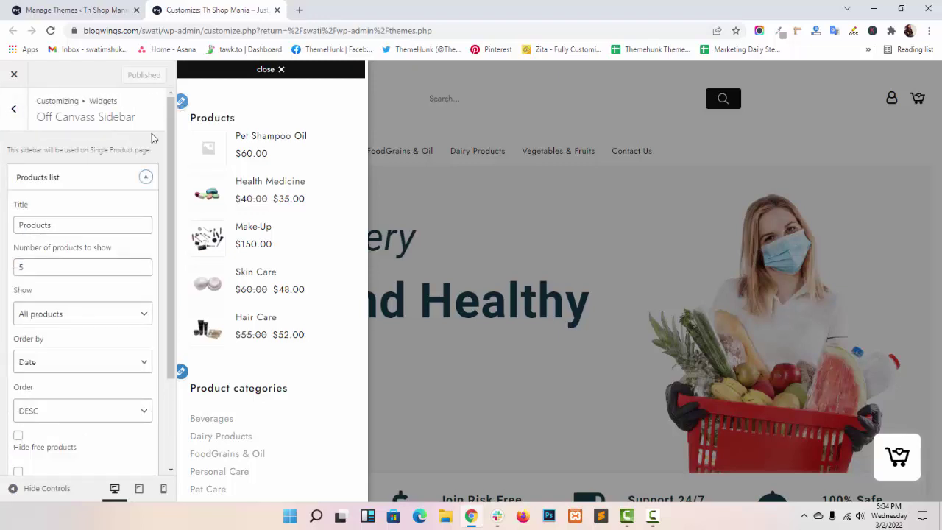
scroll(102, 219, down, 2)
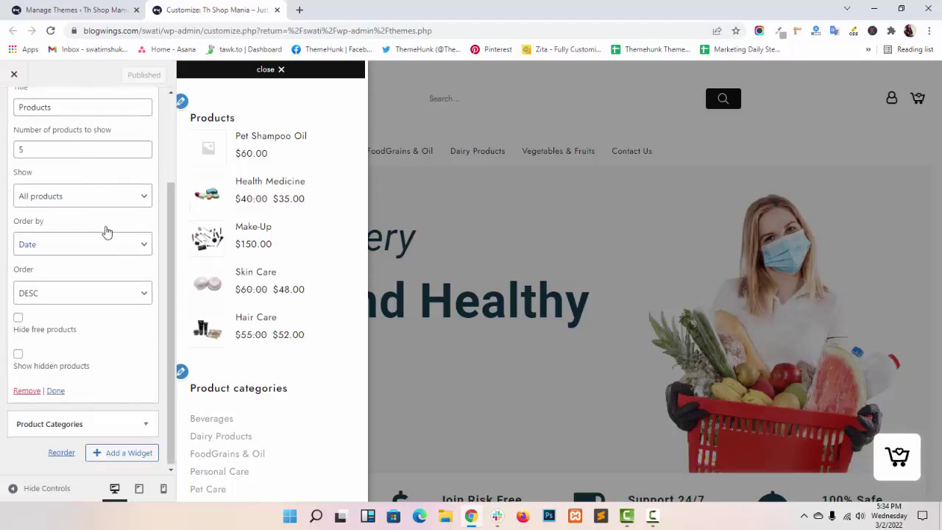
scroll(108, 238, up, 2)
scroll(107, 238, down, 2)
click(123, 454)
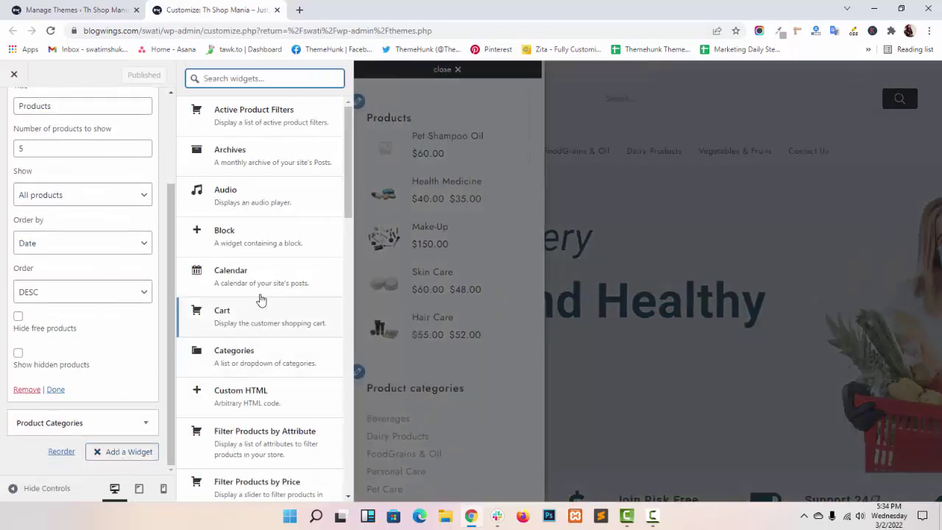
scroll(259, 303, down, 2)
scroll(265, 330, down, 3)
scroll(265, 331, up, 5)
scroll(78, 168, up, 3)
- In Layout > Header, set Off Canvas Sidebar to After logo and test the new toggle
click(13, 109)
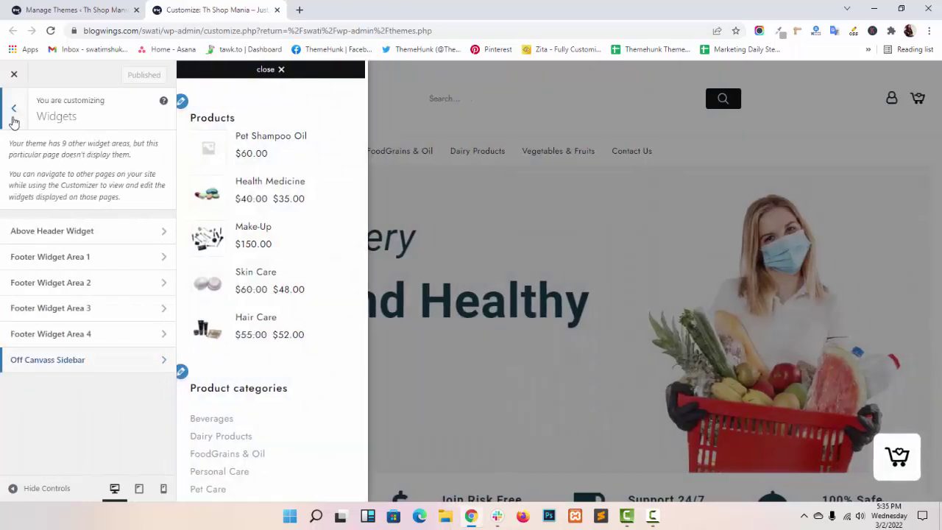
click(12, 118)
click(77, 233)
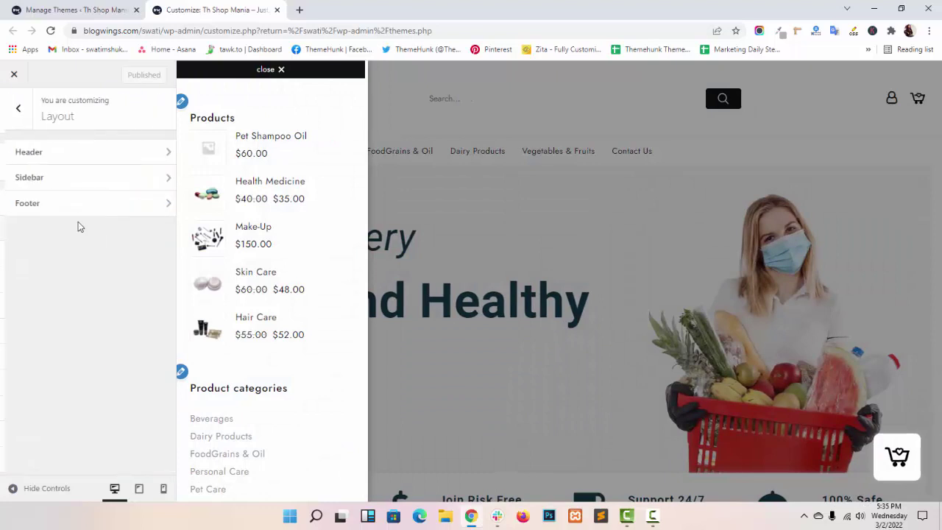
click(80, 160)
click(83, 177)
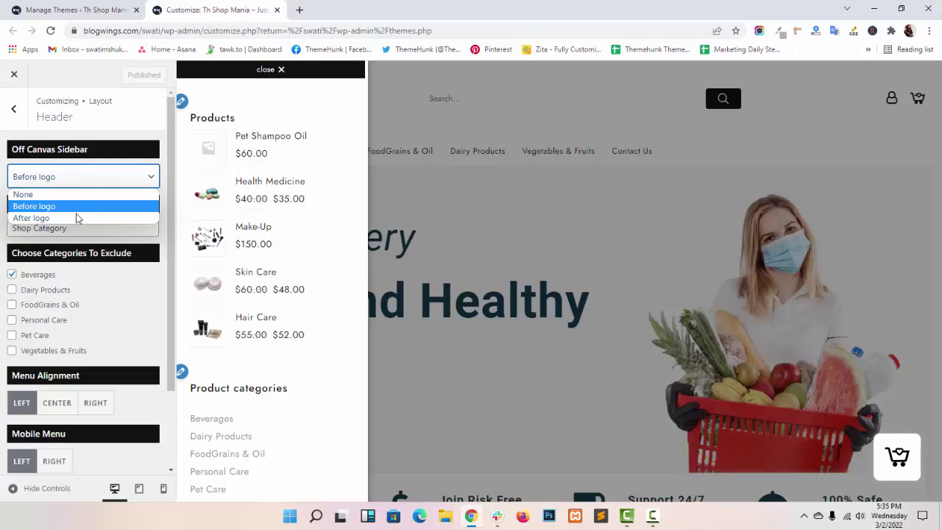
click(31, 218)
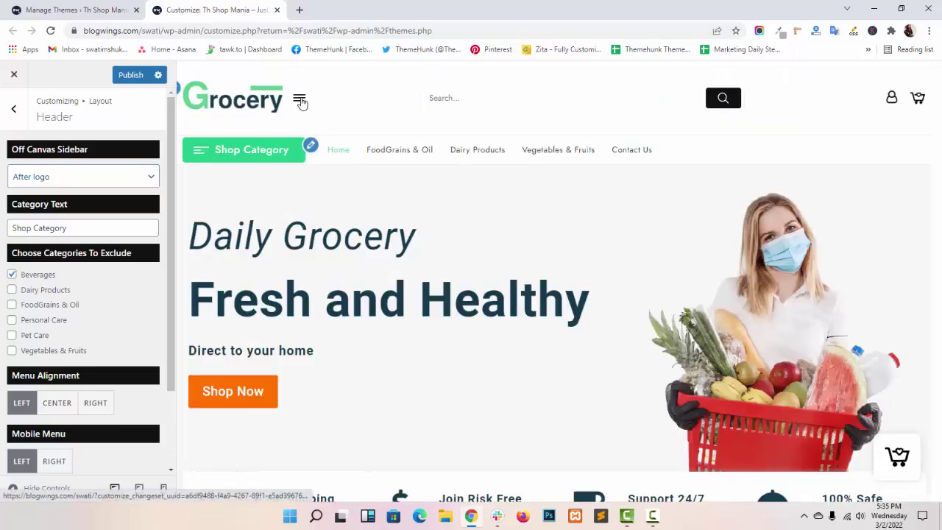
click(302, 103)
click(268, 71)
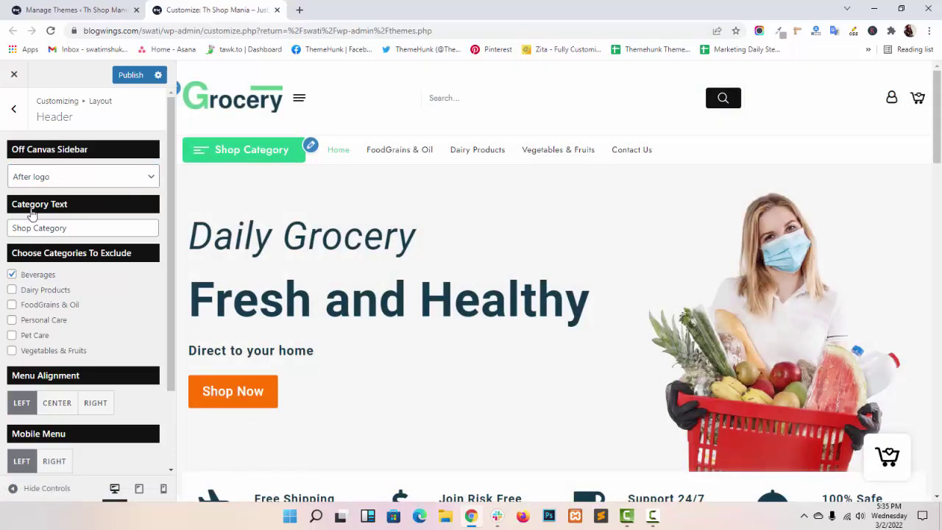
- Change Category Text to 'All Category' and exclude FoodGrains & Oil from the category dropdown
triple_click(81, 228)
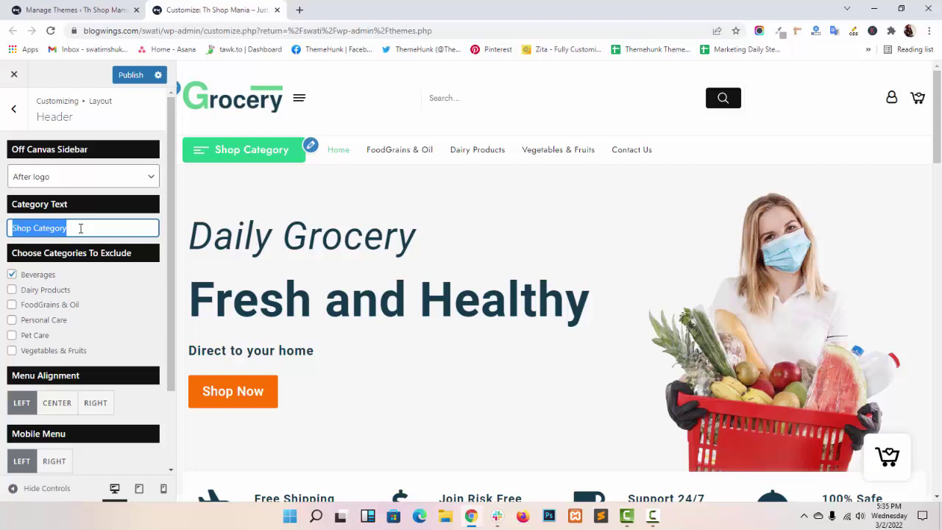
text(All)
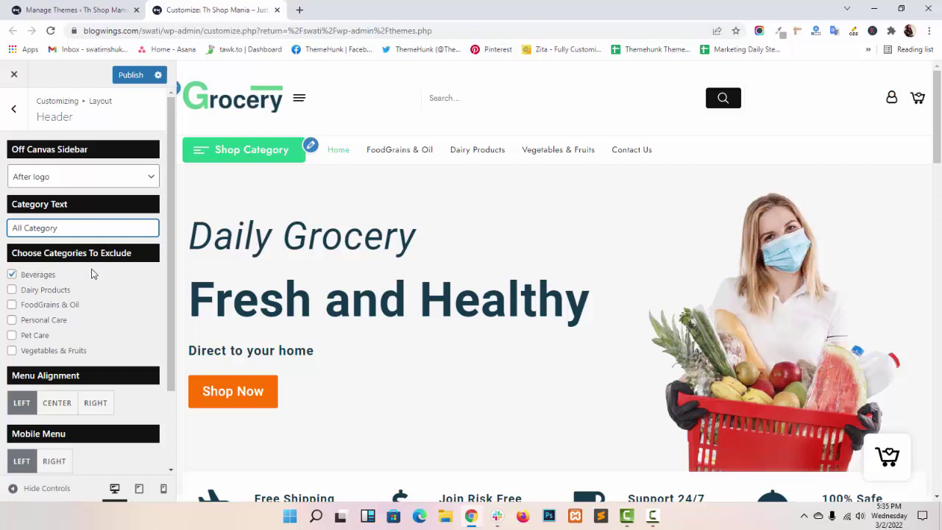
click(247, 157)
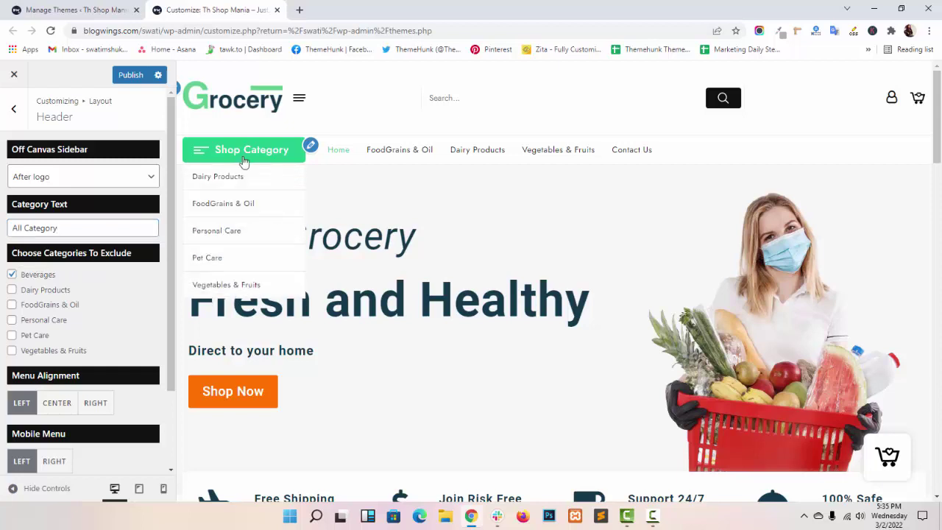
click(62, 309)
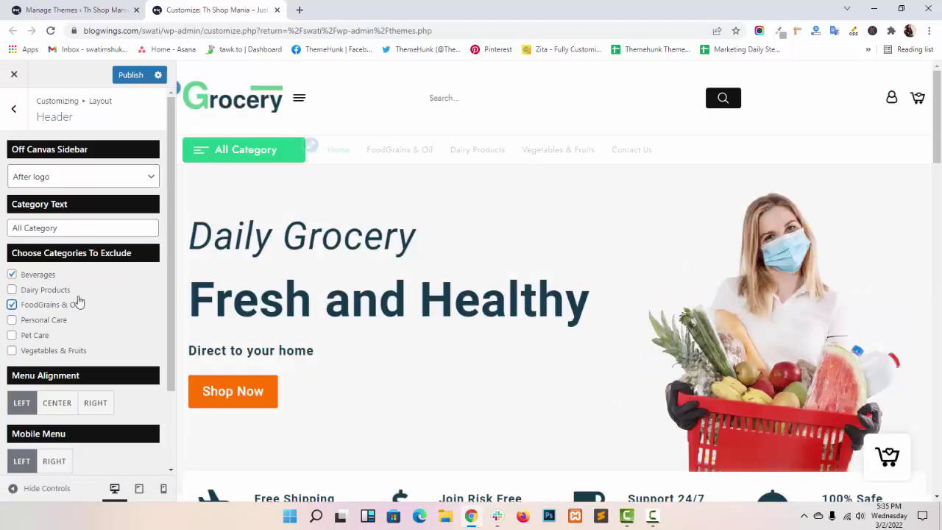
click(250, 152)
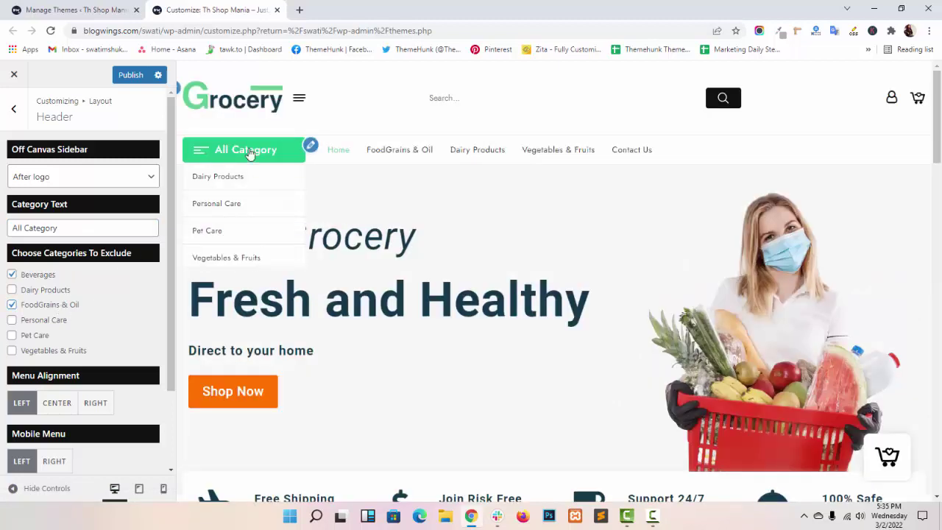
click(12, 304)
click(12, 305)
- Try Center and Right menu alignment, then keep the main menu aligned Left
scroll(122, 309, down, 2)
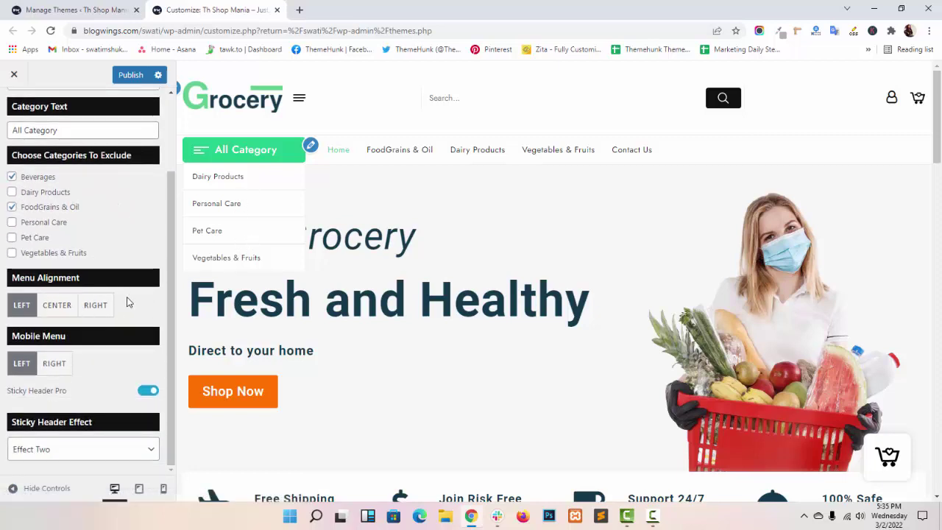
click(66, 315)
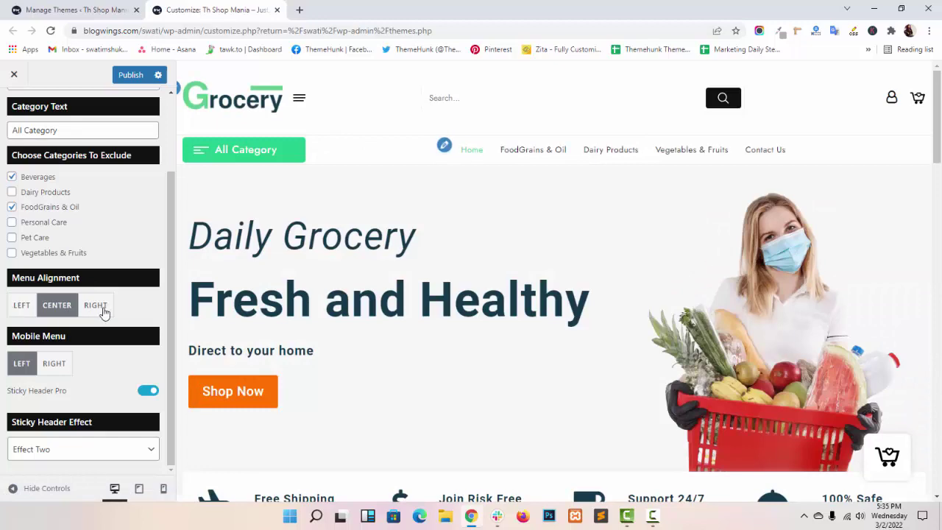
click(105, 311)
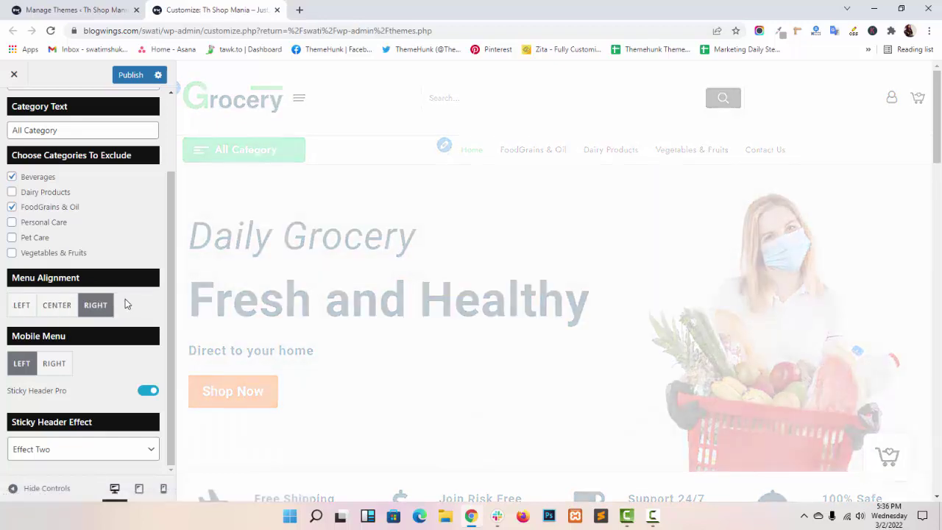
click(33, 307)
scroll(126, 251, up, 2)
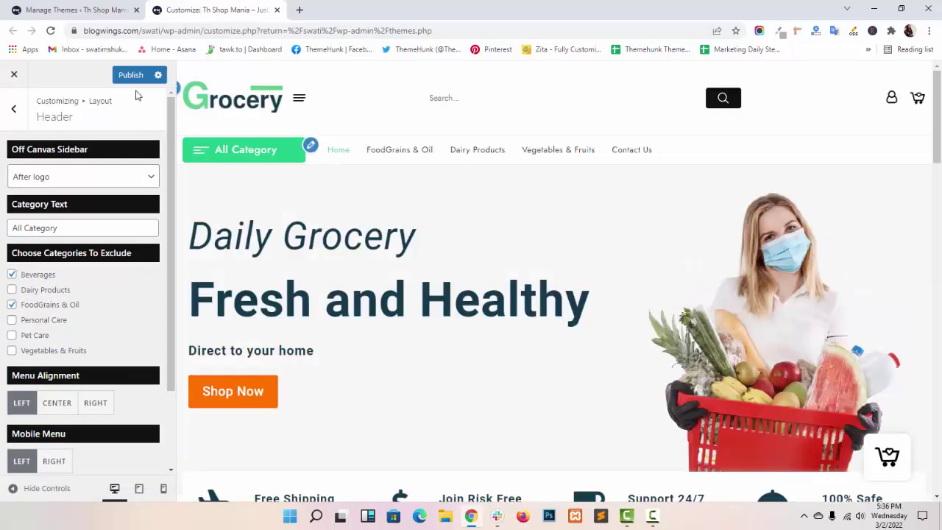
- Go from the themes page to the Appearance > Menus screen
click(98, 7)
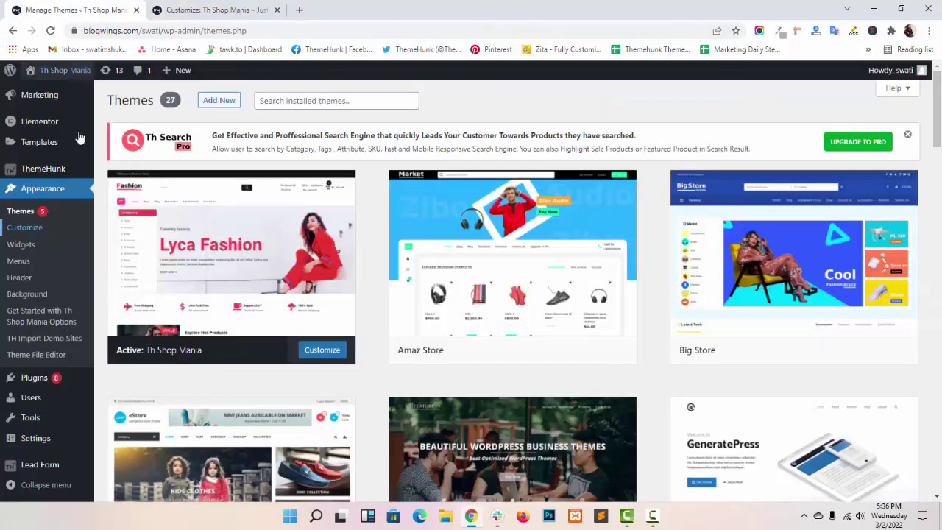
click(35, 262)
mouse_move(49, 357)
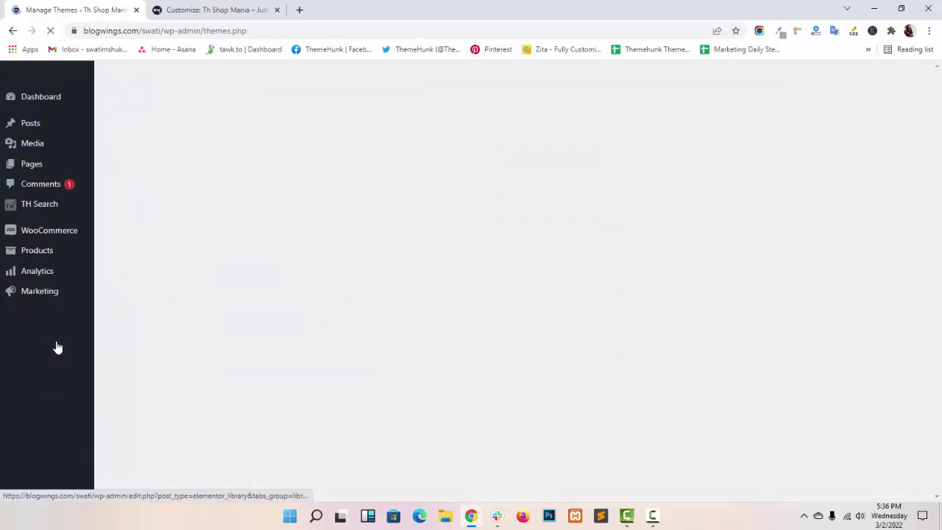
scroll(73, 309, down, 1)
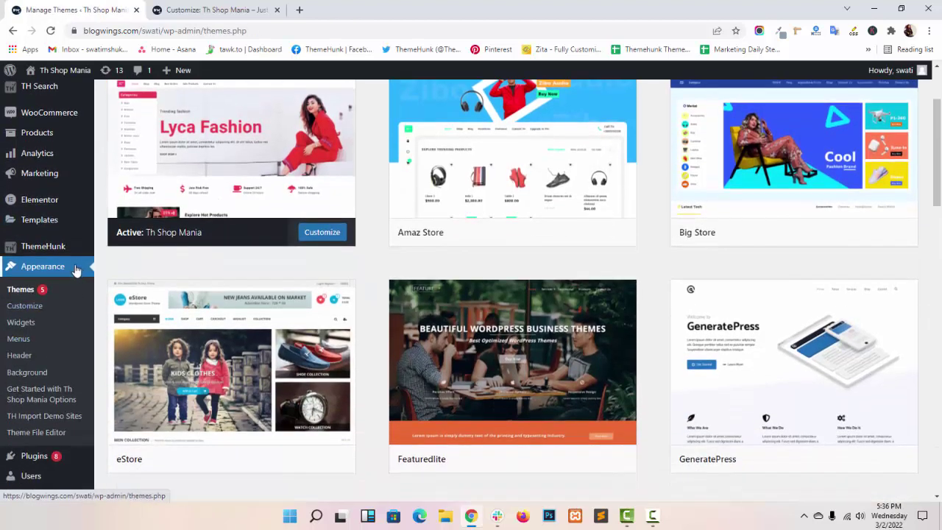
click(27, 343)
scroll(545, 274, down, 1)
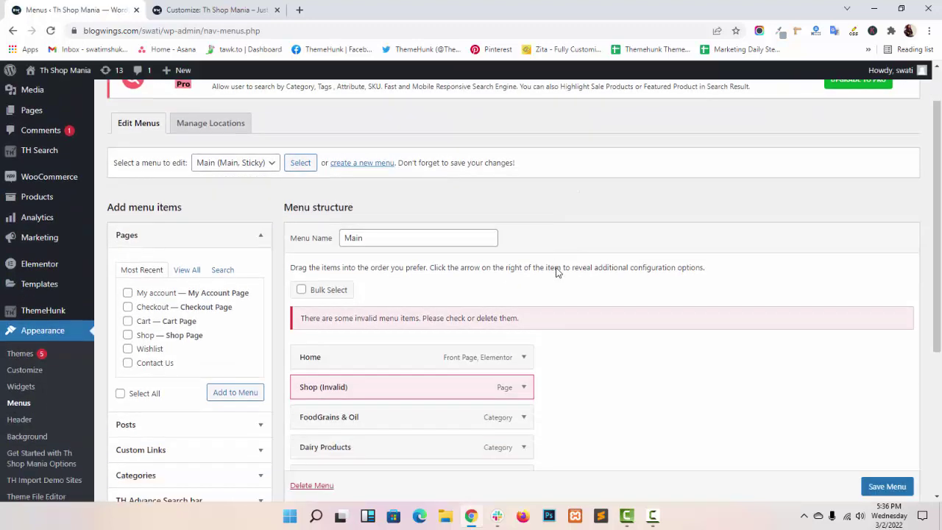
scroll(582, 276, down, 1)
scroll(507, 322, up, 2)
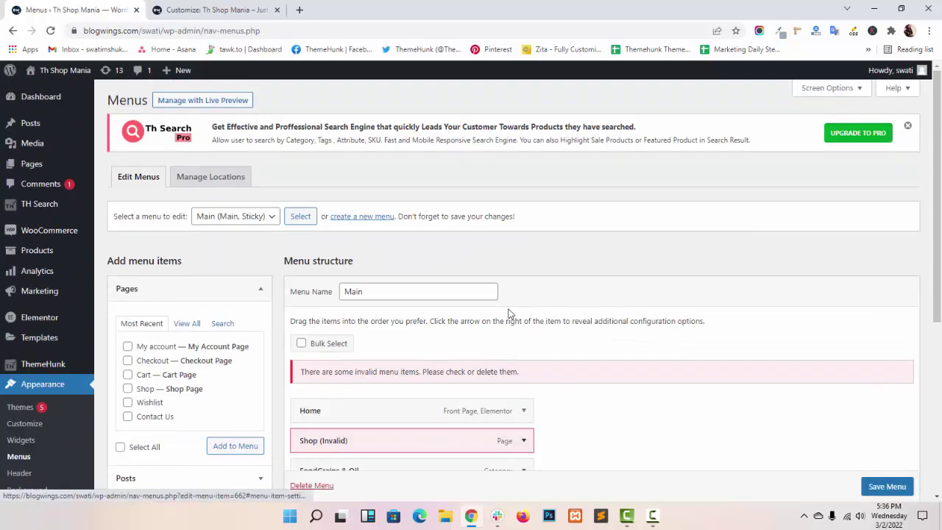
- Create a new menu named 'Main Menu1'
click(254, 217)
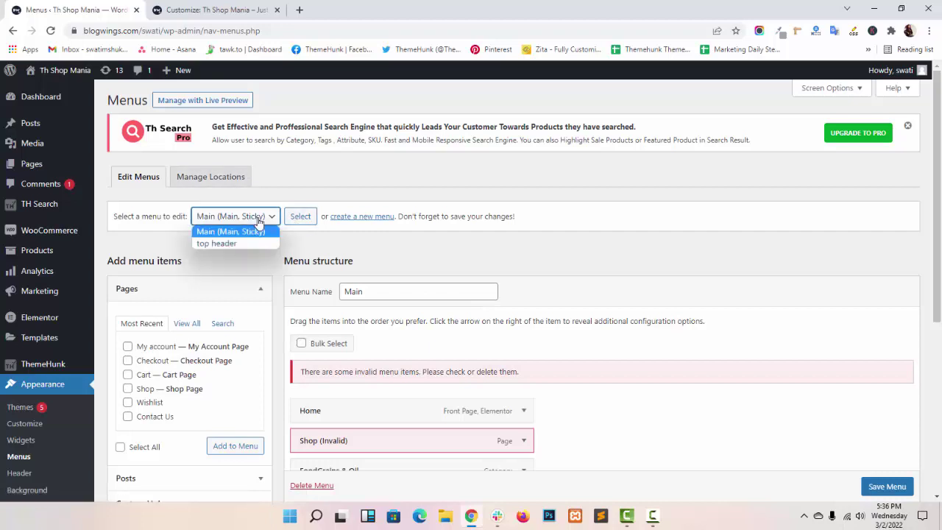
click(368, 217)
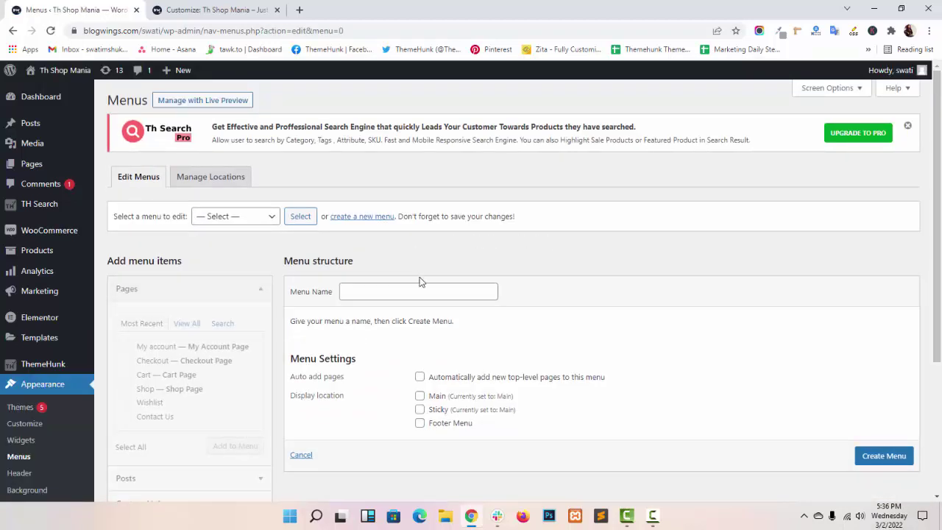
click(409, 290)
text(Main Me)
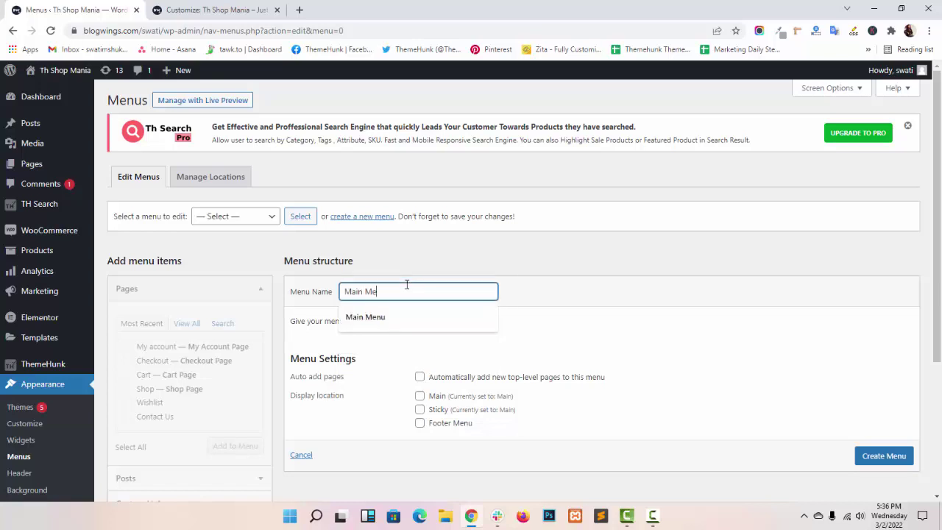
text(nu1)
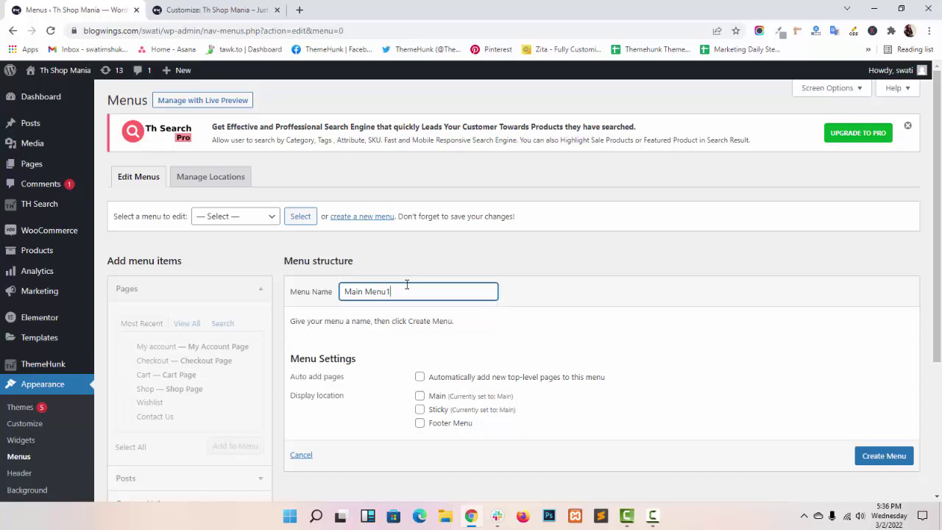
scroll(427, 290, down, 1)
click(470, 268)
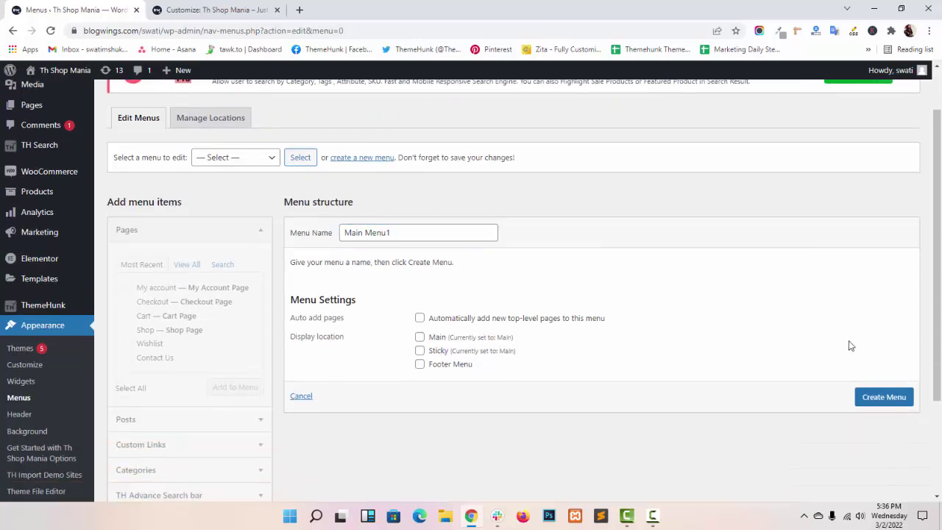
click(882, 402)
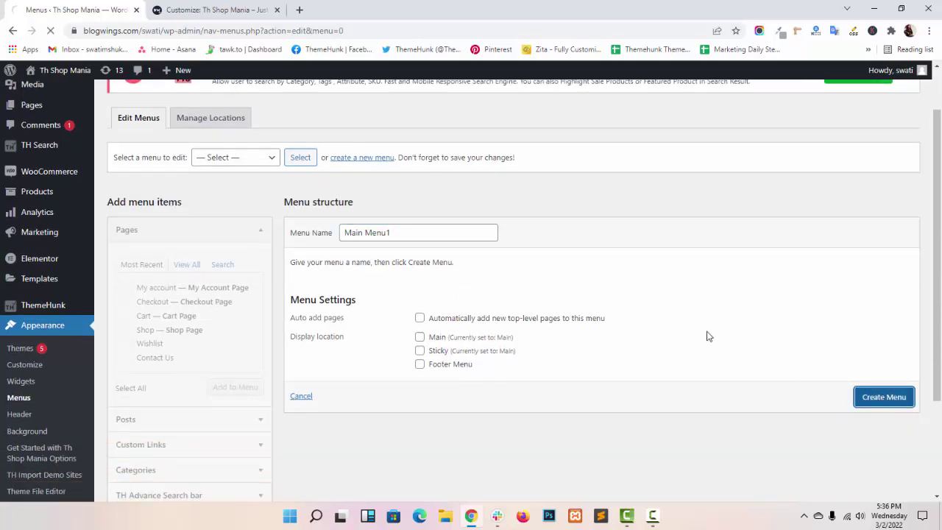
- Add the Home, Cart, Contact Us, Shop and Wishlist pages to Main Menu1
scroll(478, 287, down, 2)
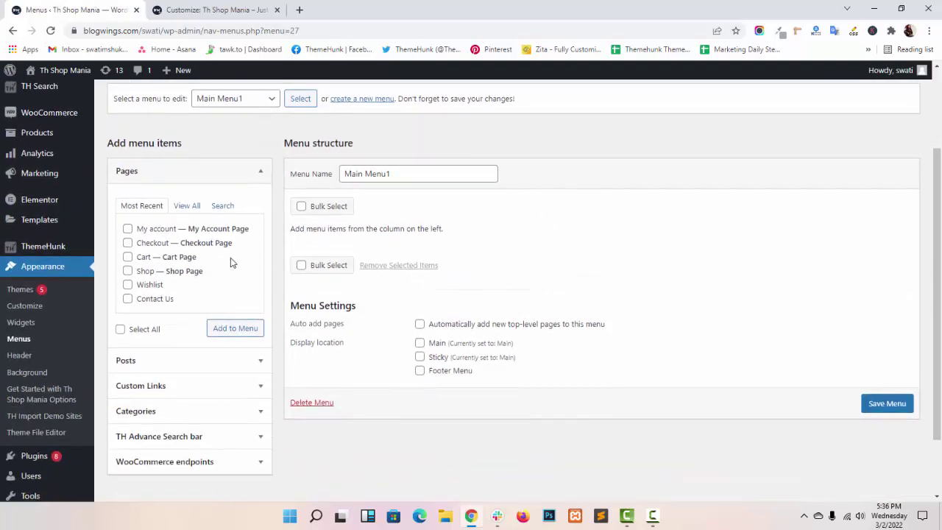
click(189, 206)
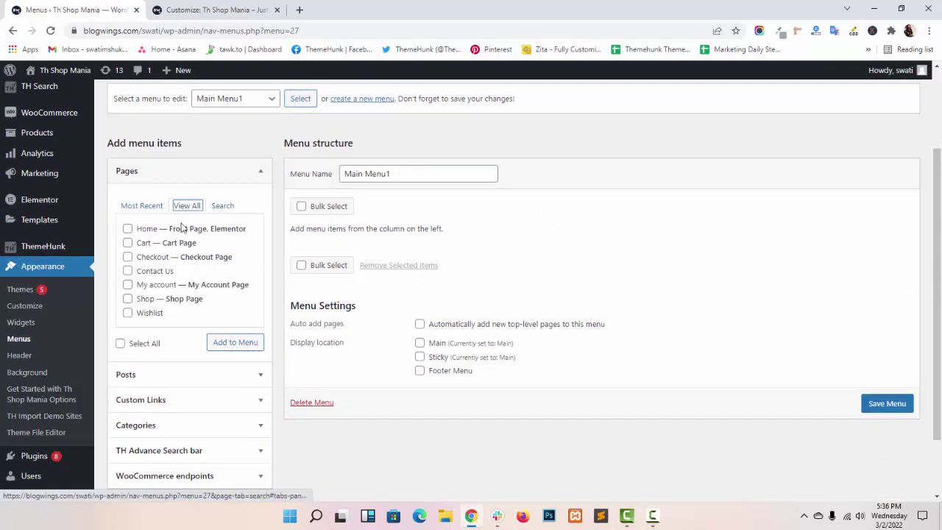
click(128, 229)
click(151, 243)
click(153, 271)
click(153, 300)
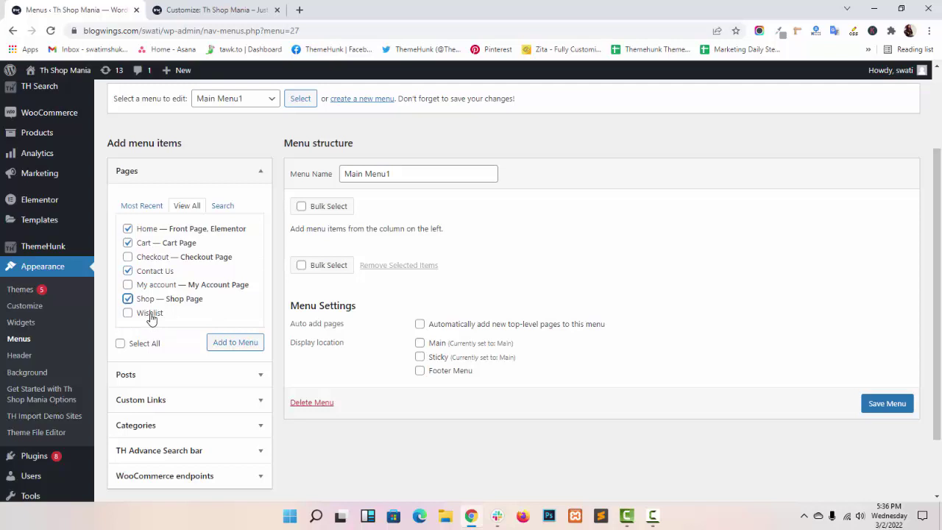
click(151, 315)
click(234, 344)
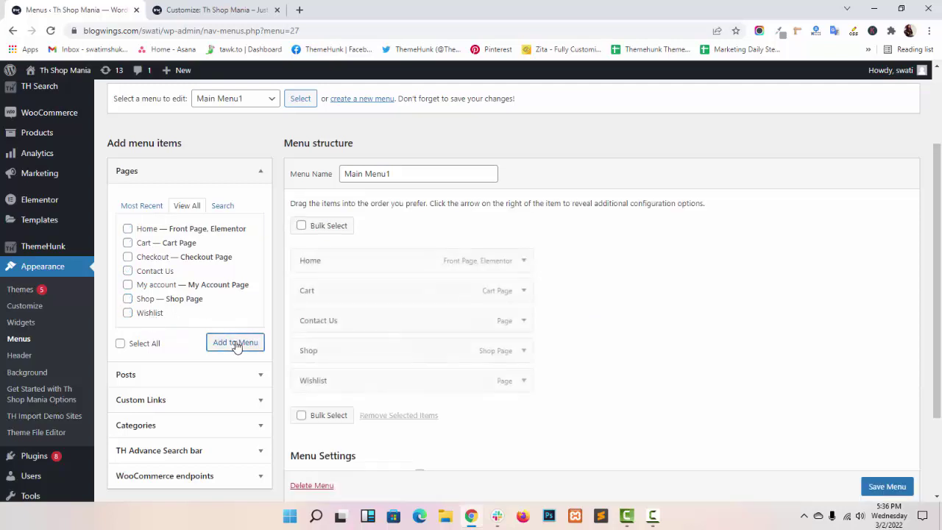
- Add the food category to the menu
scroll(232, 331, down, 2)
click(227, 316)
scroll(173, 235, up, 1)
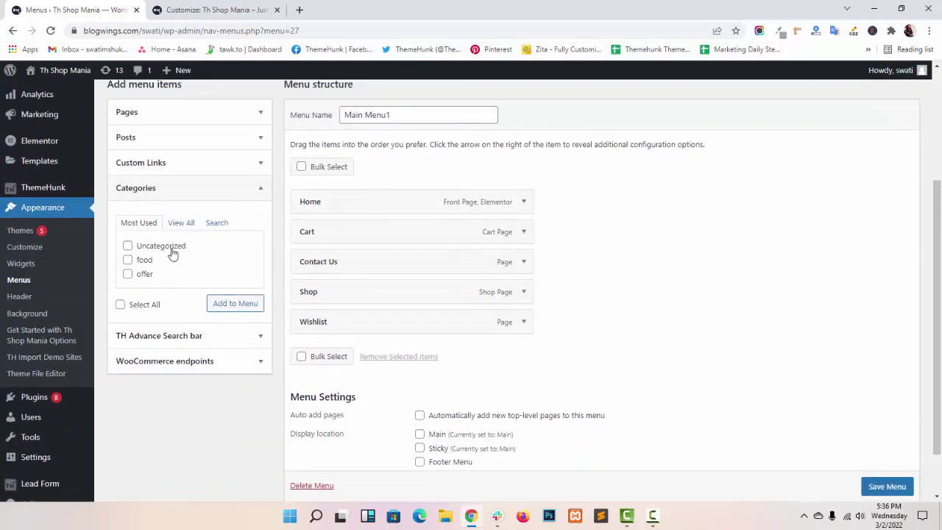
click(143, 261)
click(240, 309)
- Save Main Menu1 assigned to the Main display location
scroll(221, 275, up, 1)
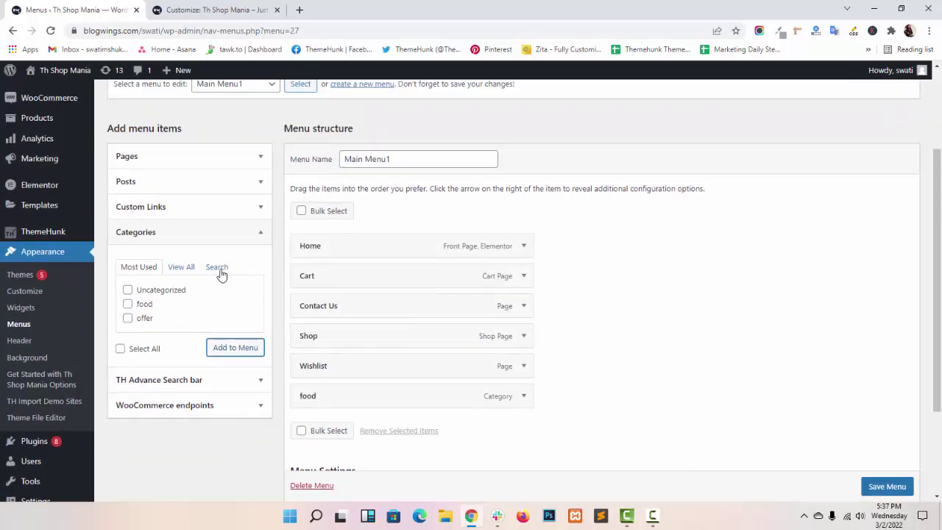
scroll(221, 275, up, 1)
click(199, 257)
click(205, 240)
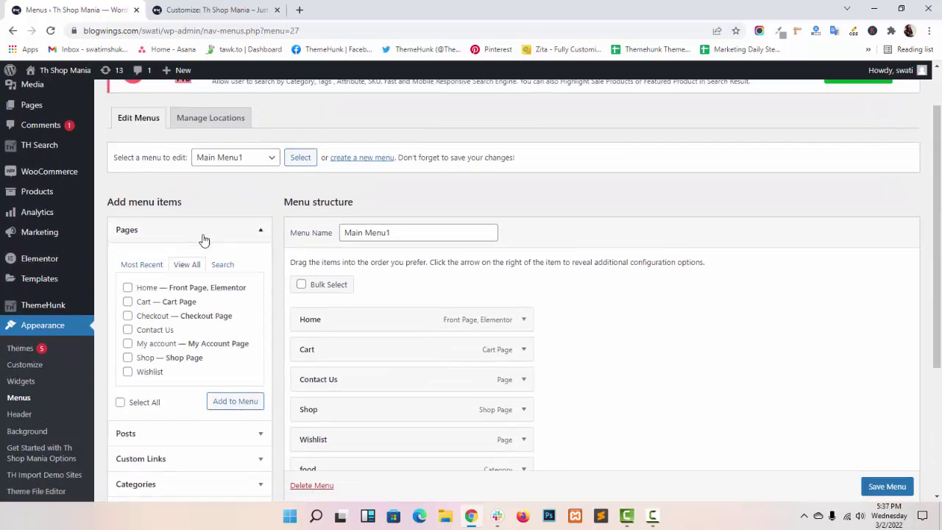
scroll(631, 315, down, 3)
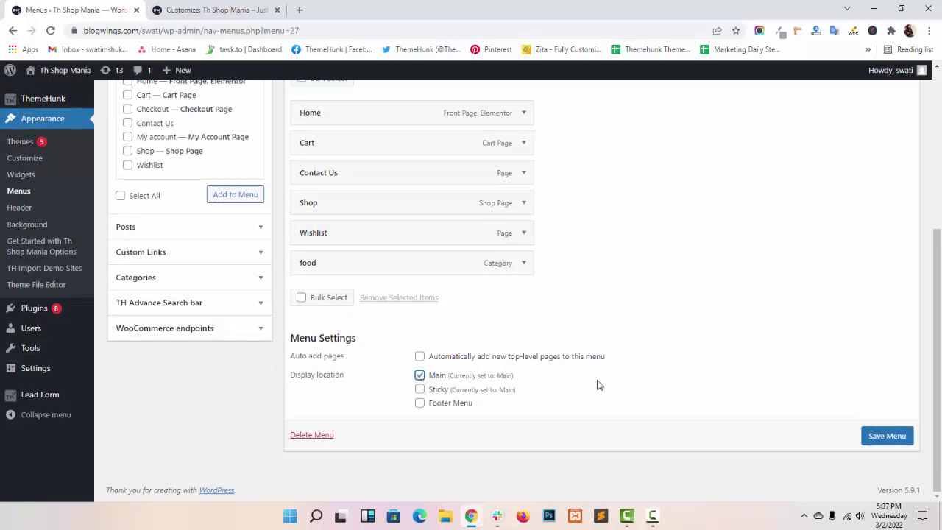
scroll(583, 388, up, 1)
scroll(583, 388, down, 1)
click(889, 436)
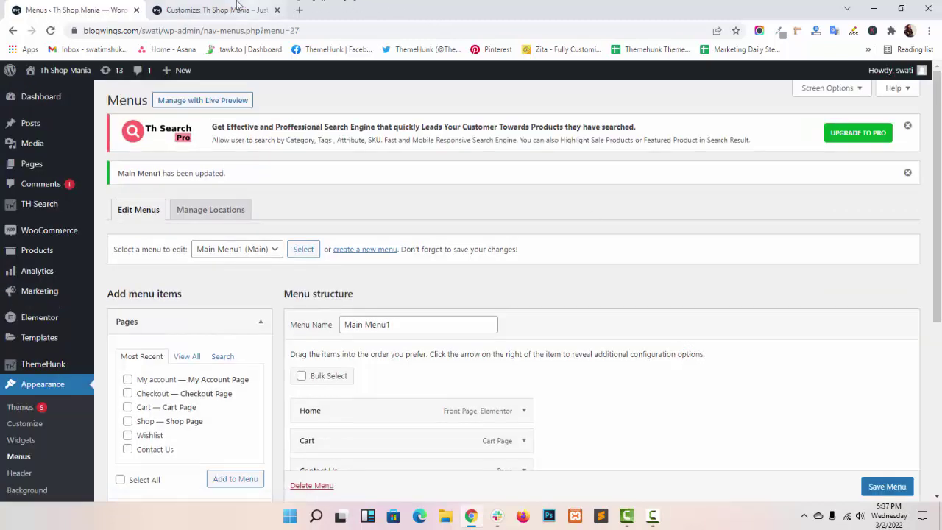
- Publish and reload the Customizer, then reopen Layout > Header to see the new menu in the preview
click(207, 9)
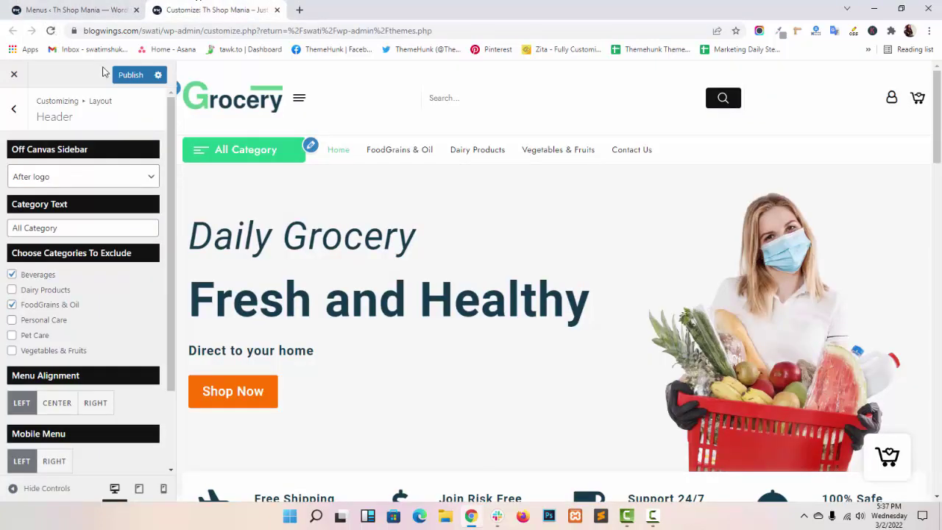
click(128, 75)
click(50, 31)
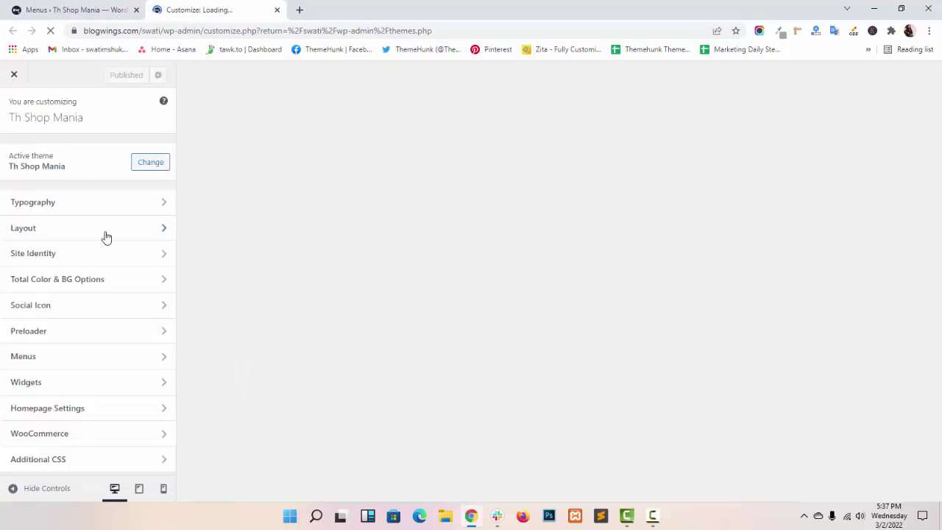
click(153, 234)
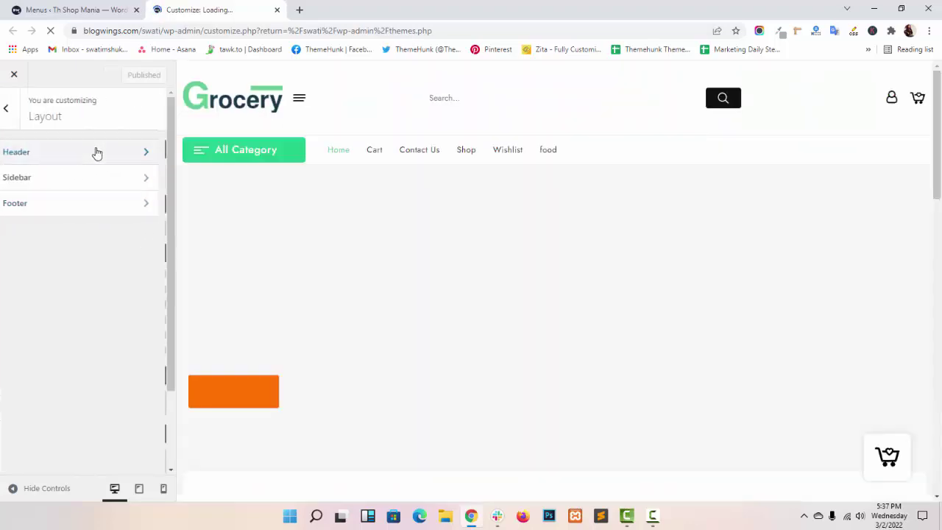
click(95, 152)
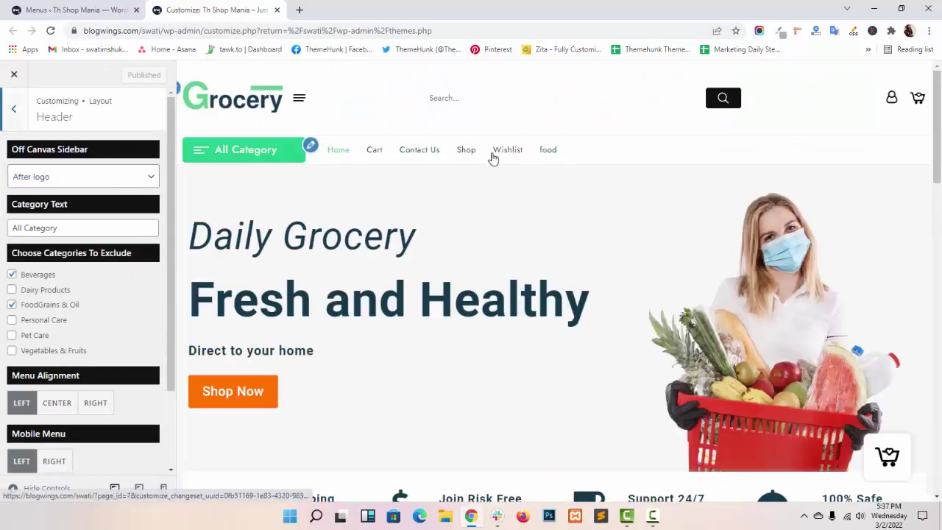
scroll(110, 294, down, 2)
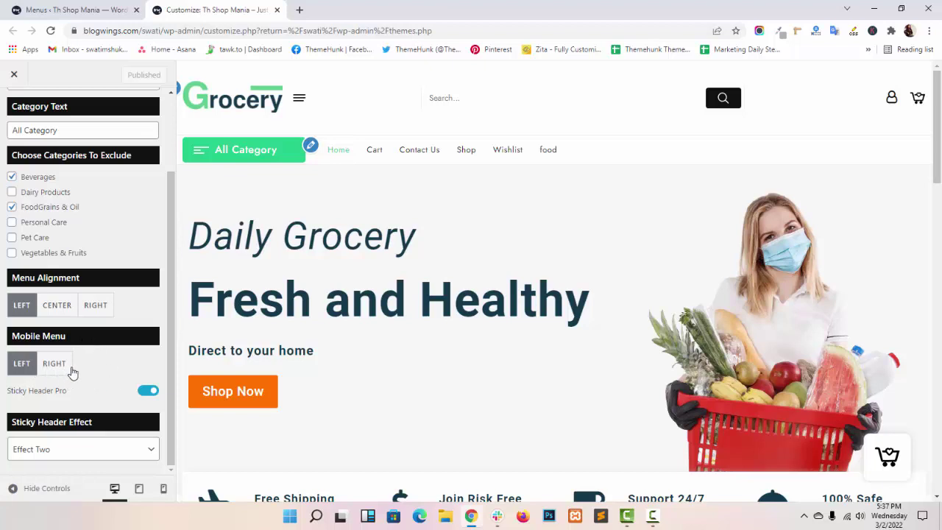
- At mobile preview width, set Mobile Menu to RIGHT, check the drawer, then return to desktop width
click(164, 489)
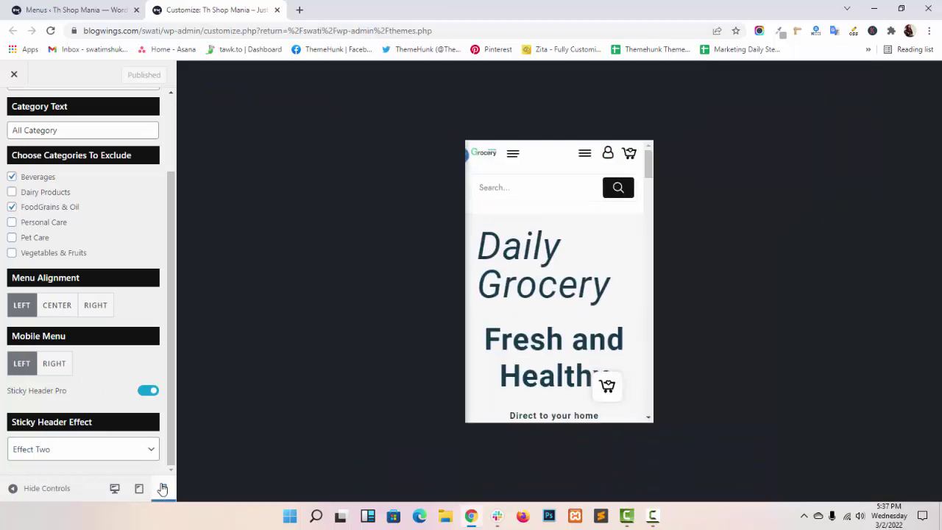
scroll(582, 287, down, 3)
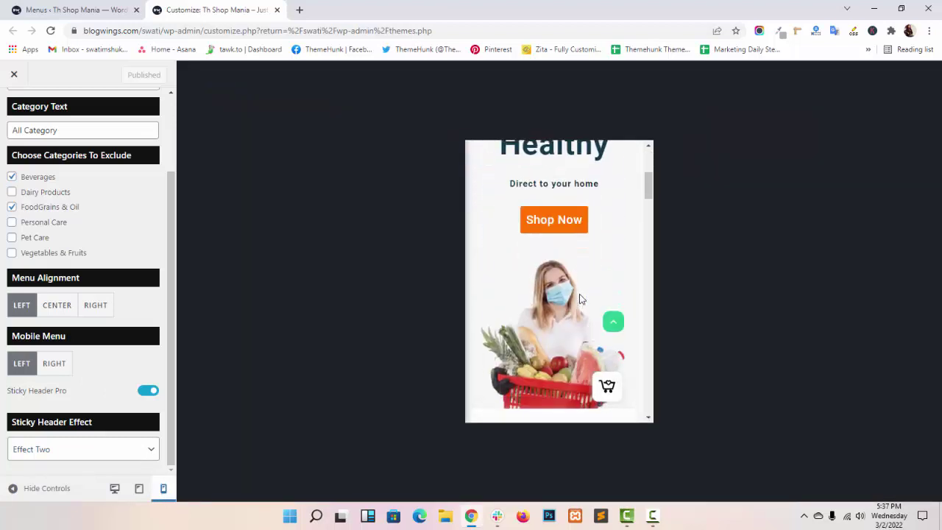
scroll(582, 294, up, 3)
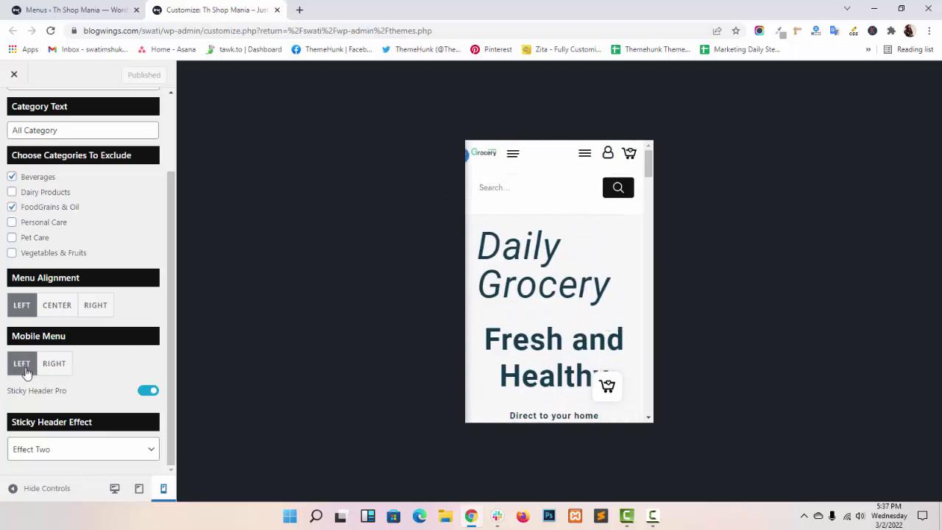
click(585, 156)
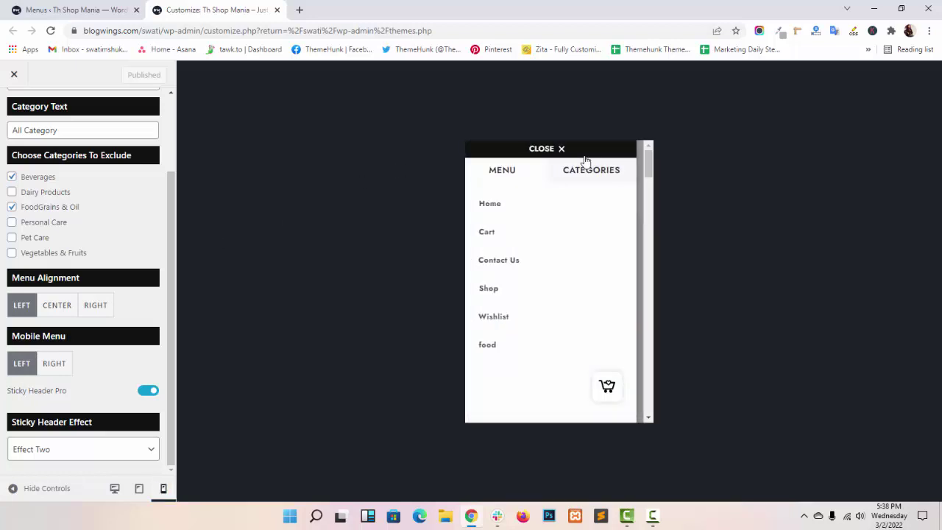
click(561, 151)
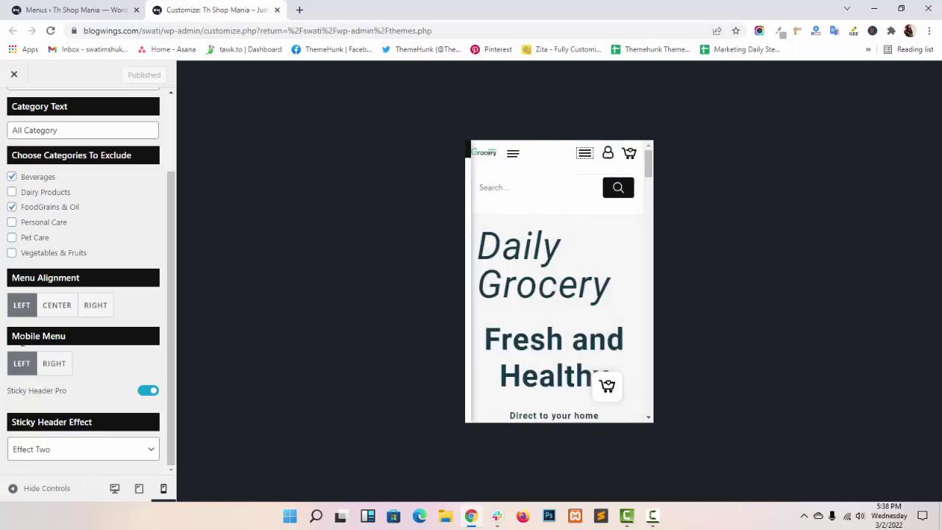
click(55, 362)
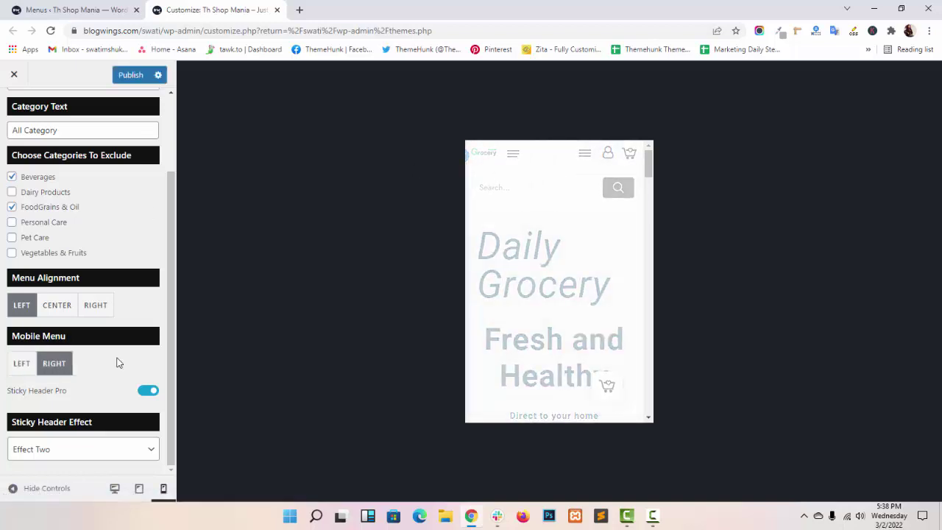
click(584, 153)
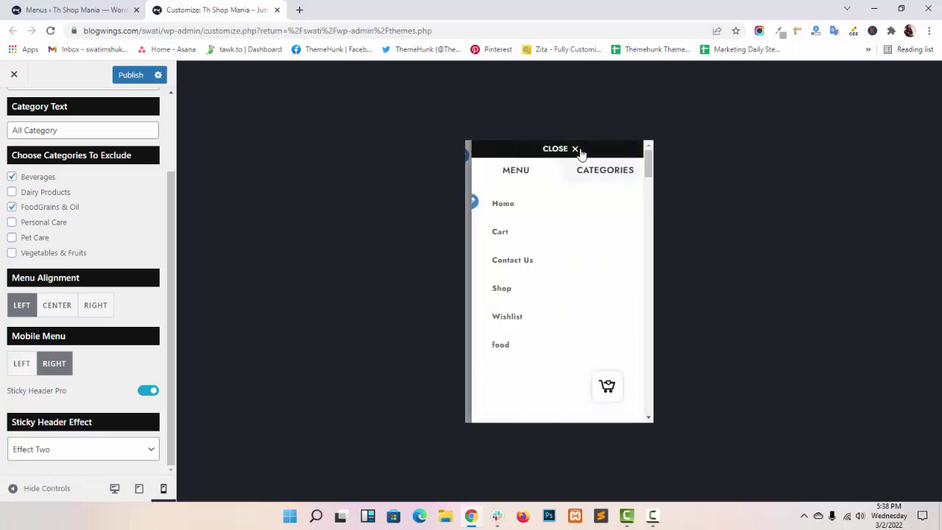
click(566, 149)
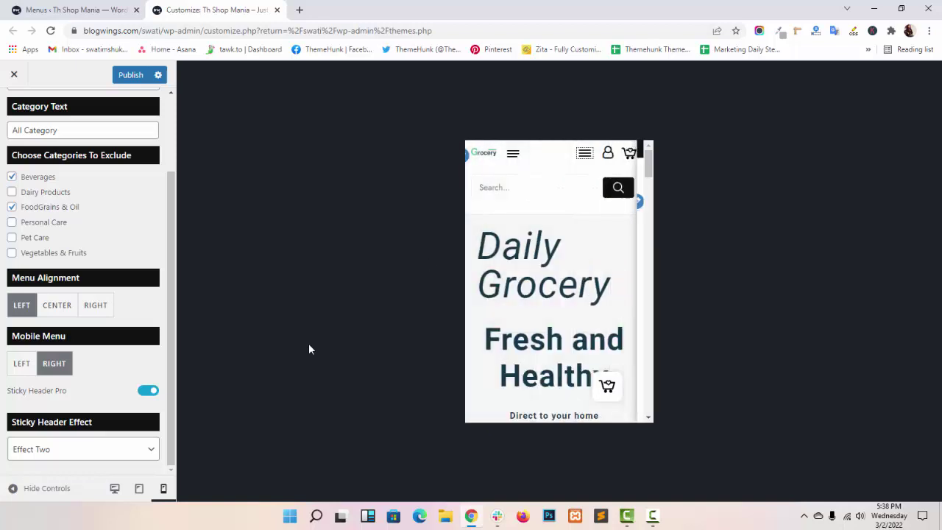
click(115, 489)
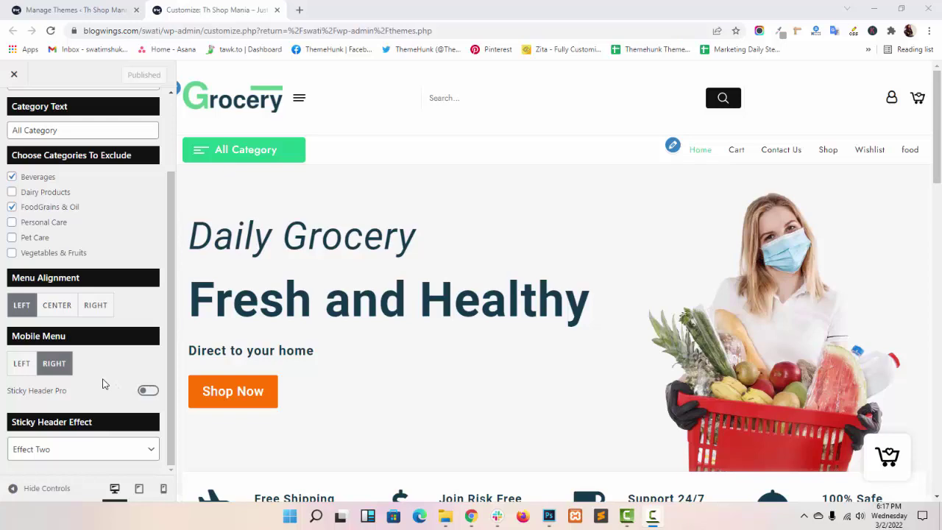
- Add the Sticky display location to Main Menu1, save it, and return to the Customizer
click(93, 7)
scroll(58, 379, down, 1)
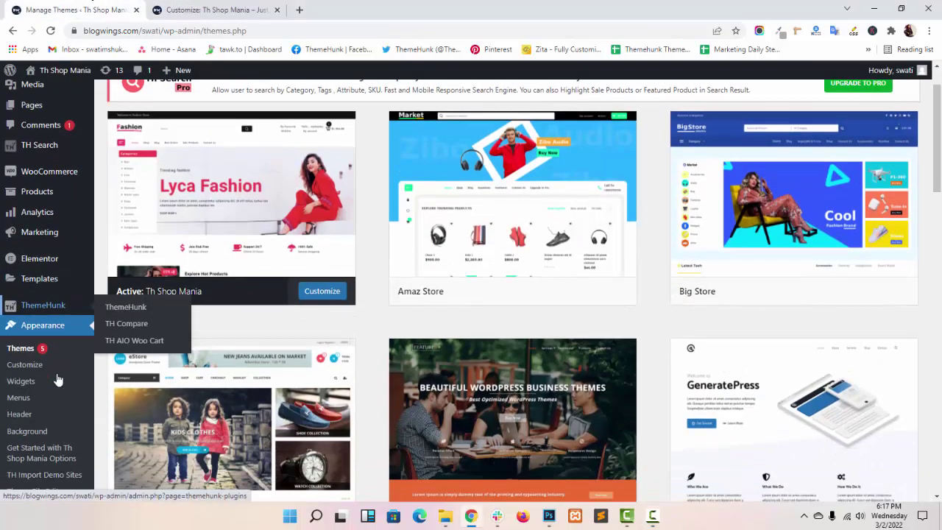
click(22, 398)
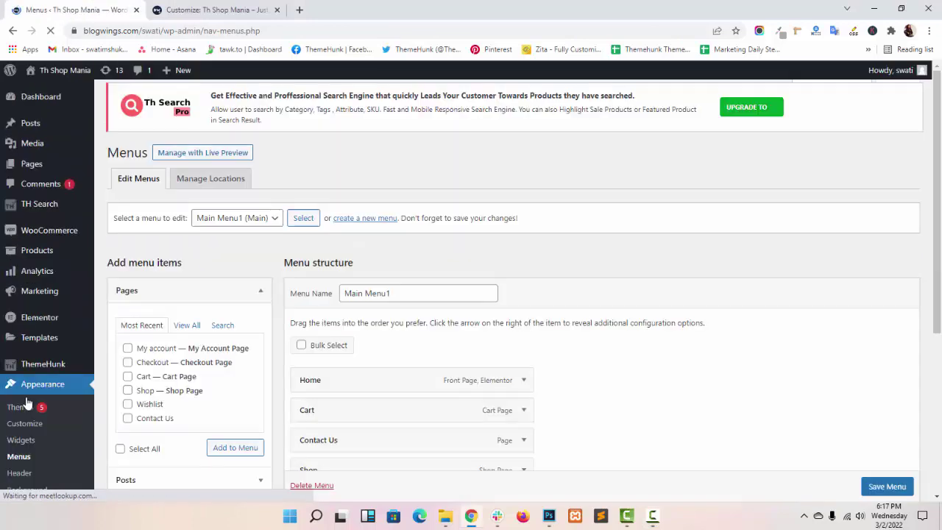
scroll(608, 290, down, 1)
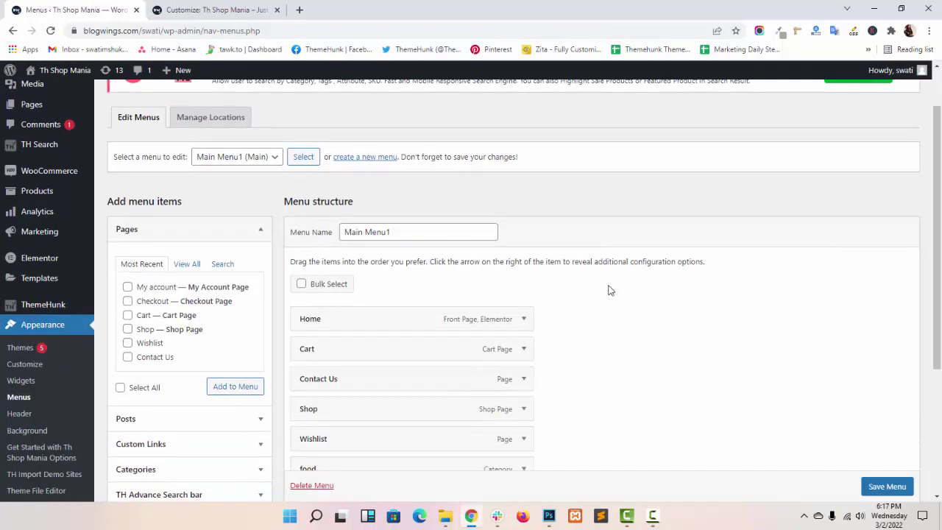
scroll(608, 290, down, 2)
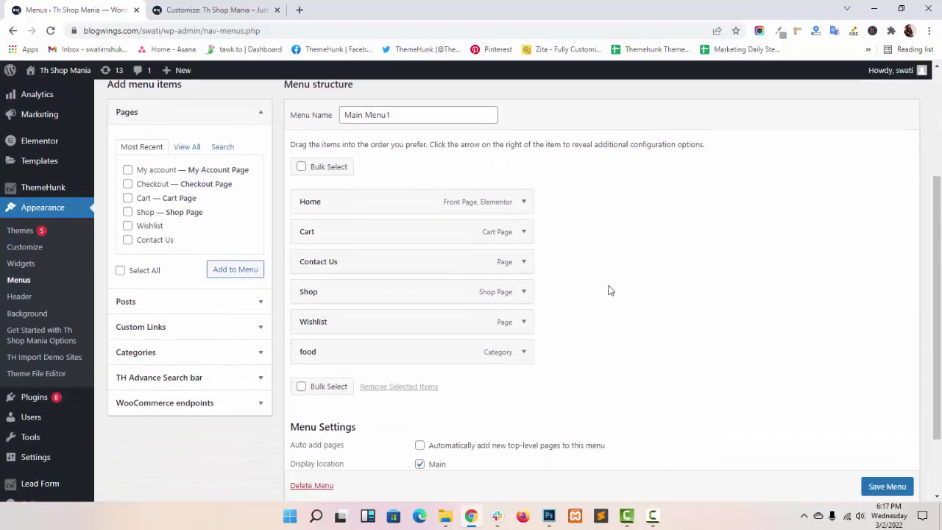
scroll(610, 291, down, 1)
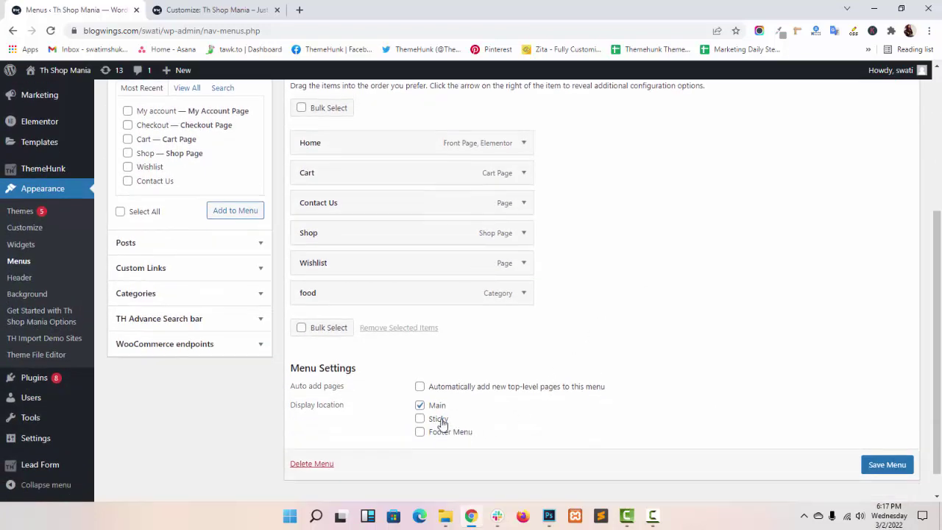
scroll(610, 391, up, 2)
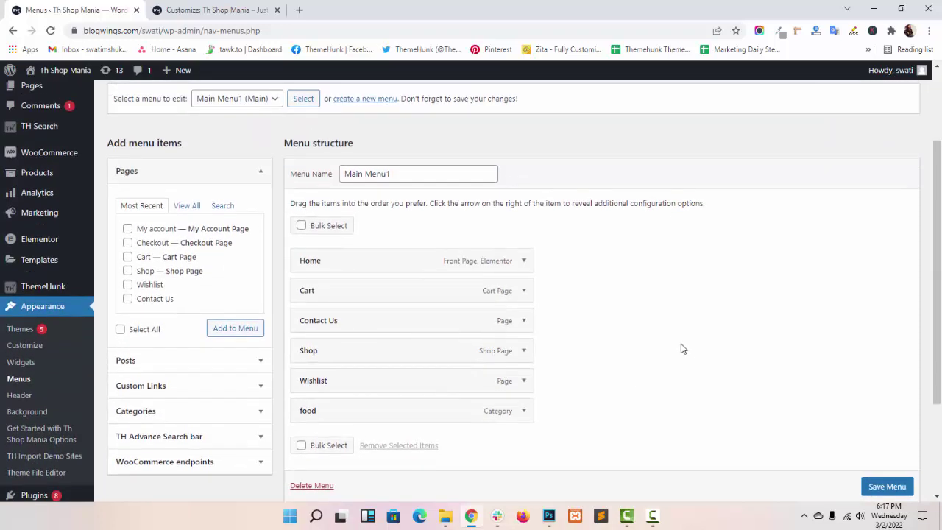
scroll(736, 365, down, 2)
scroll(891, 479, down, 1)
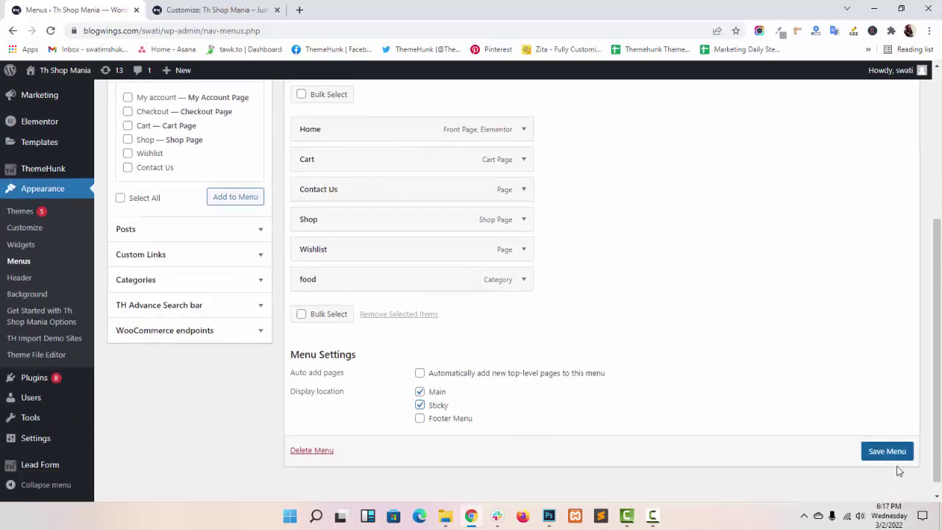
click(897, 452)
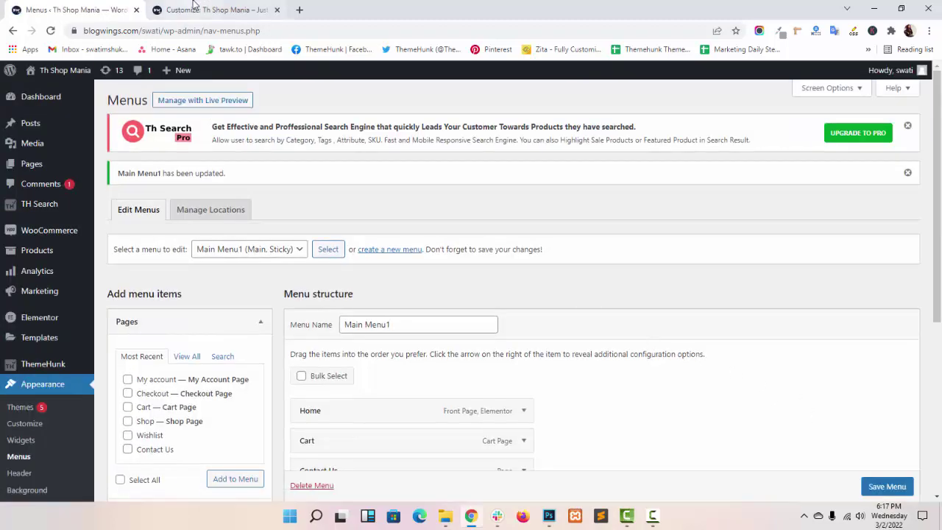
click(195, 5)
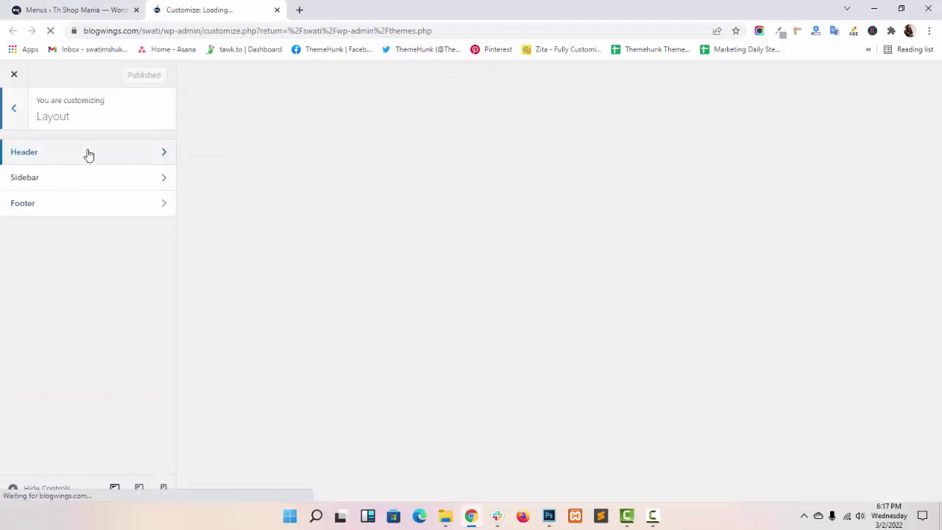
- Turn on Sticky Header Pro with Effect Two and publish
click(87, 153)
scroll(125, 302, down, 2)
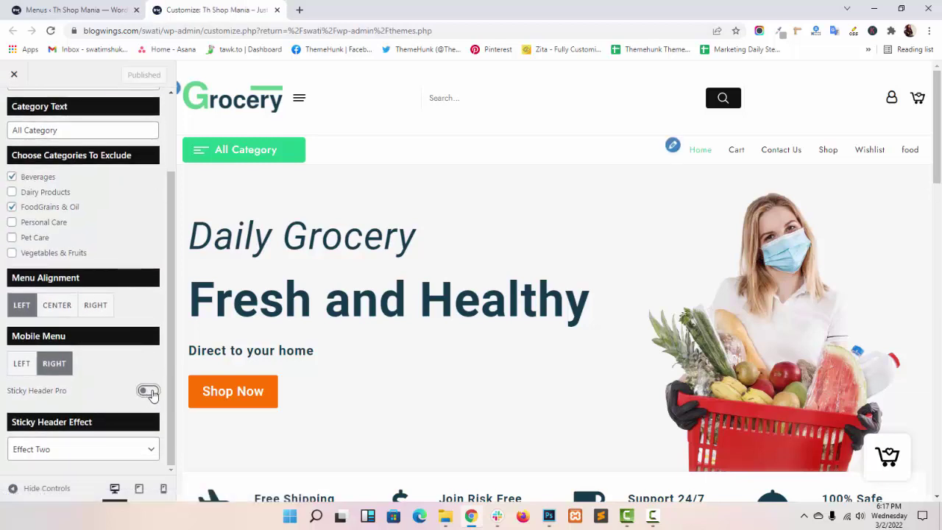
click(149, 391)
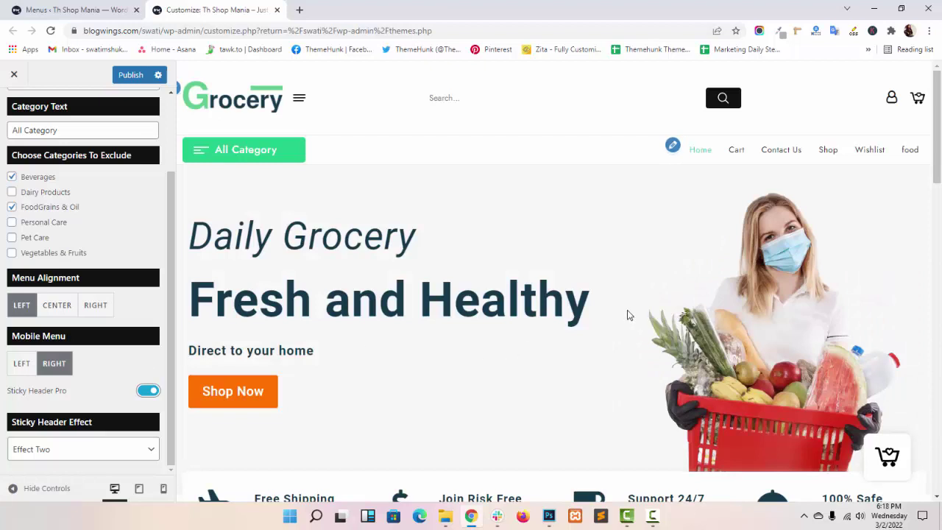
scroll(629, 315, down, 3)
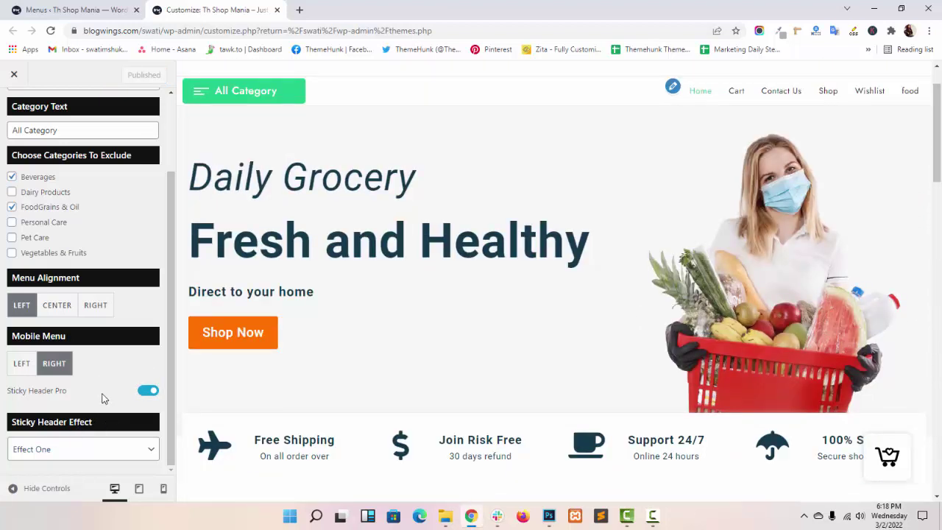
click(97, 451)
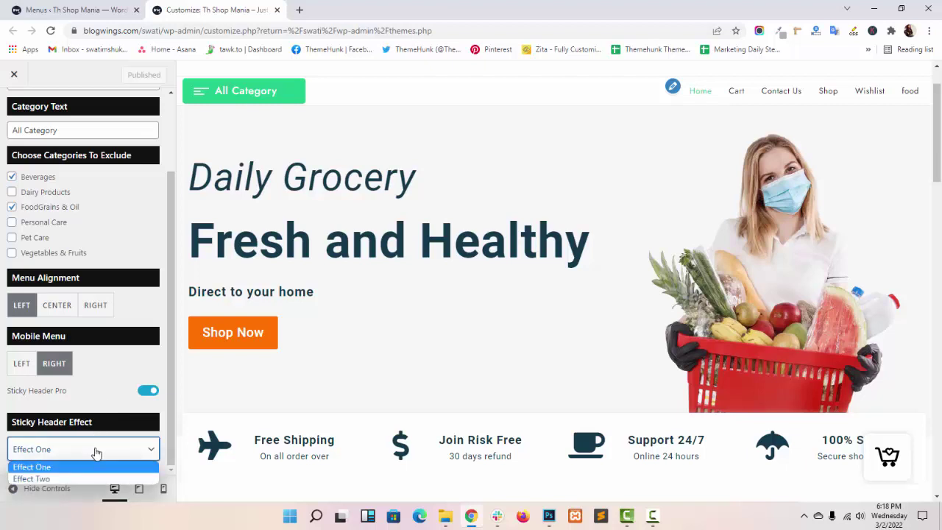
click(85, 479)
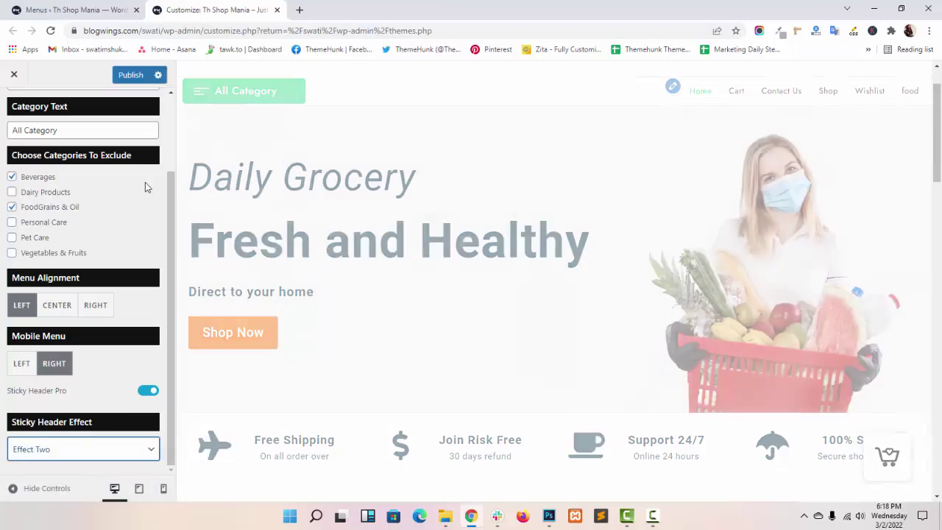
click(129, 75)
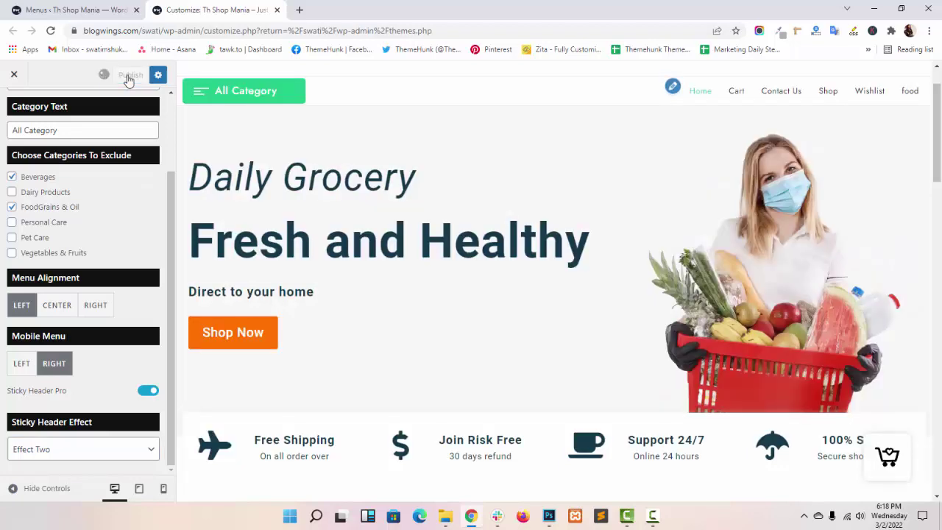
- Change the Sticky Header Effect to Effect One
scroll(682, 280, down, 8)
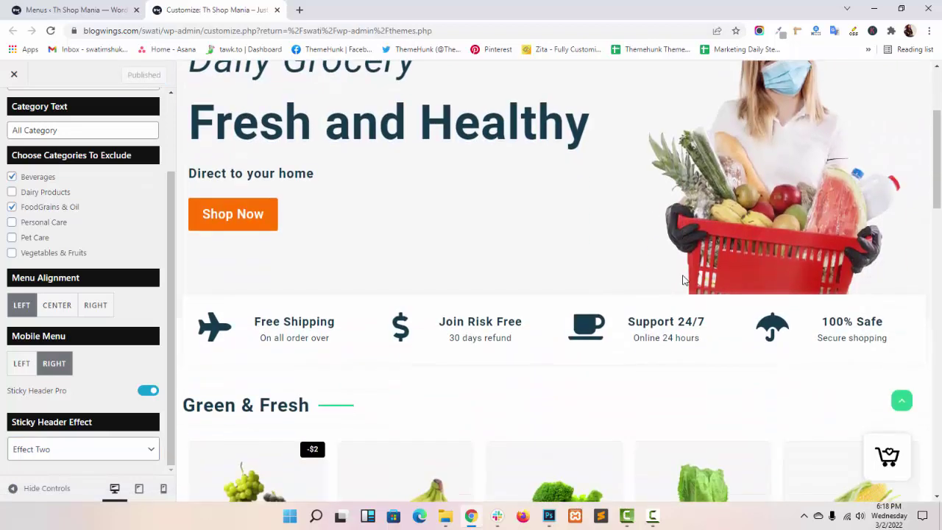
scroll(685, 288, up, 3)
scroll(683, 288, up, 5)
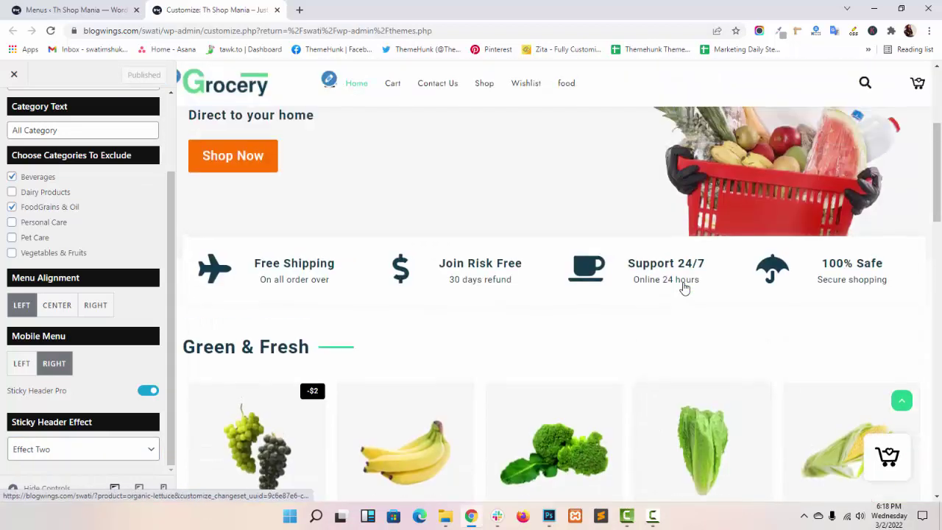
click(78, 449)
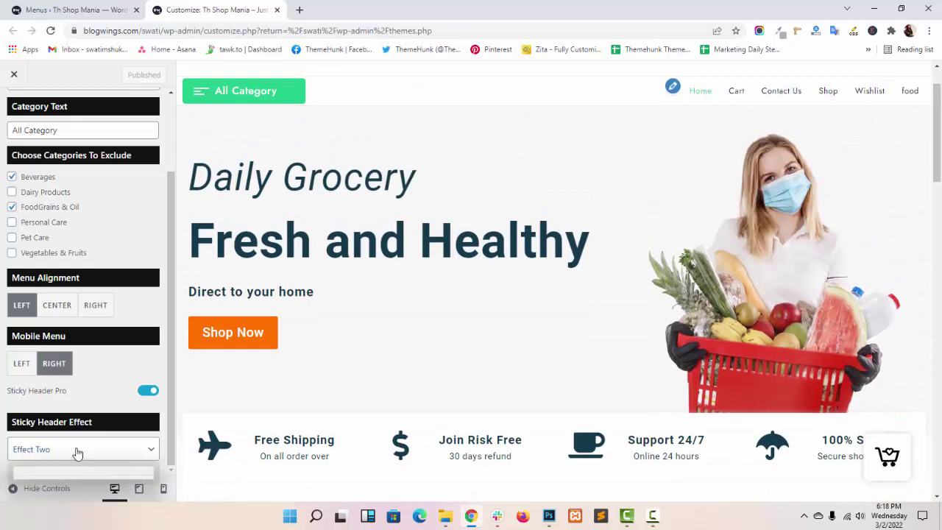
click(76, 467)
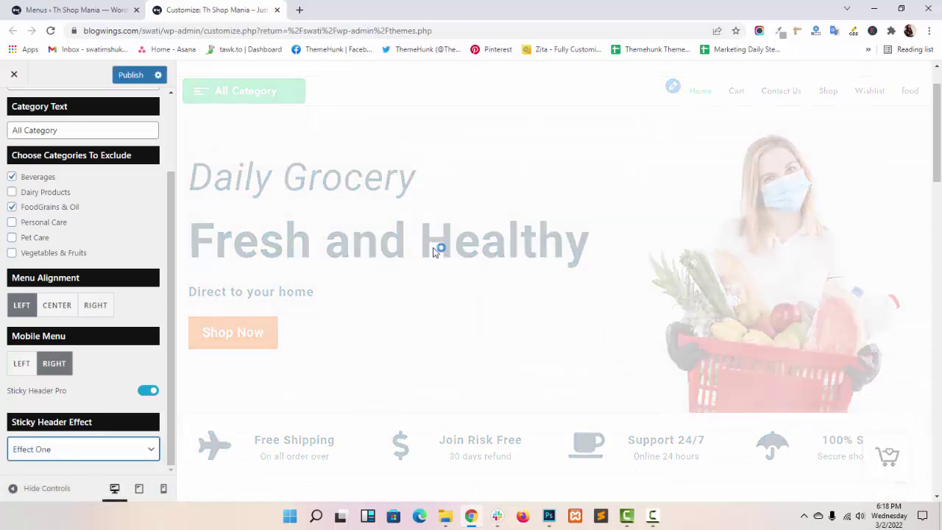
scroll(648, 250, down, 6)
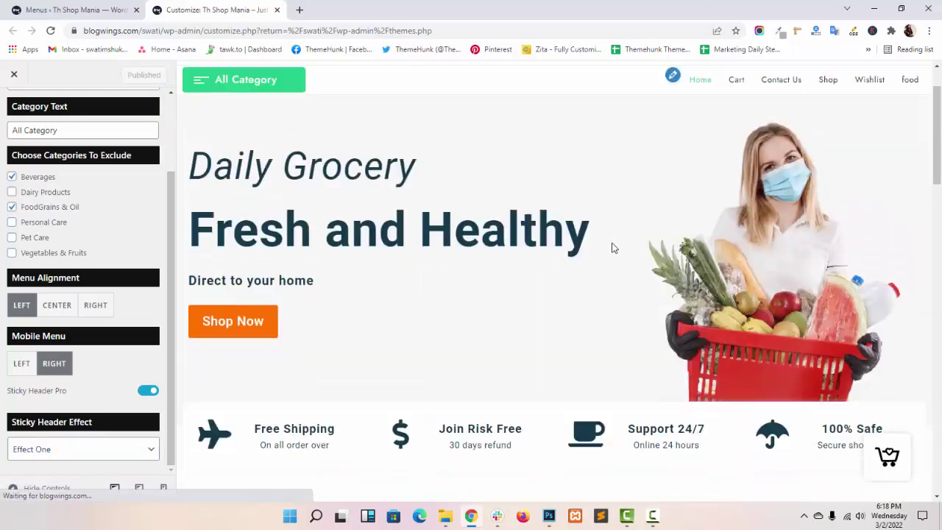
scroll(649, 258, down, 4)
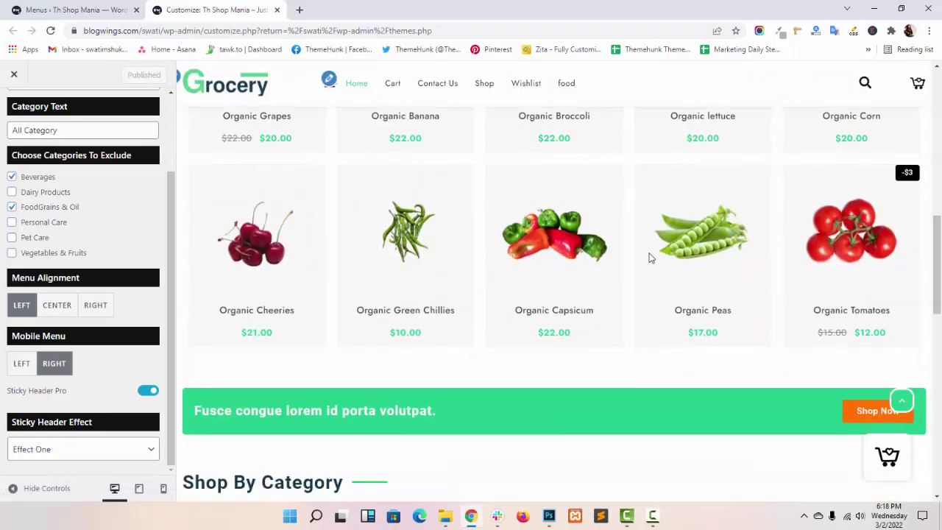
scroll(650, 258, up, 8)
scroll(650, 283, up, 3)
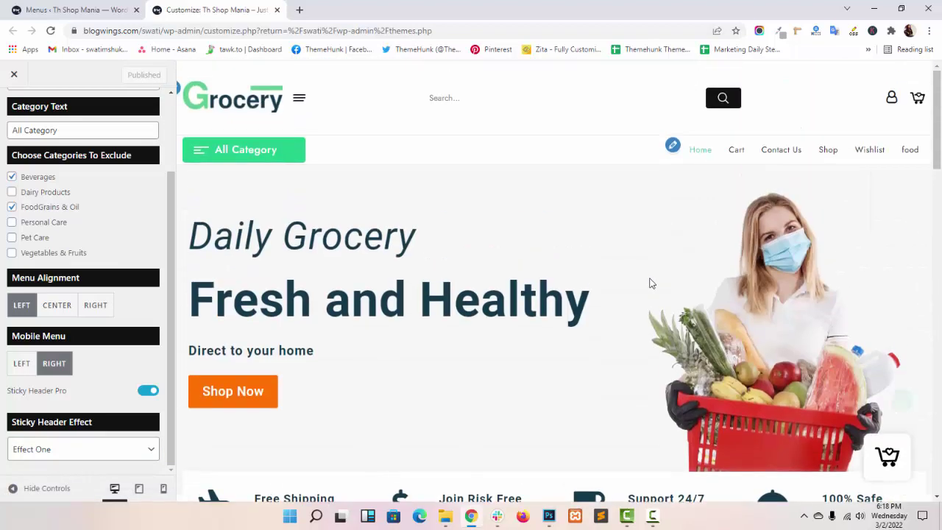
scroll(89, 221, up, 3)
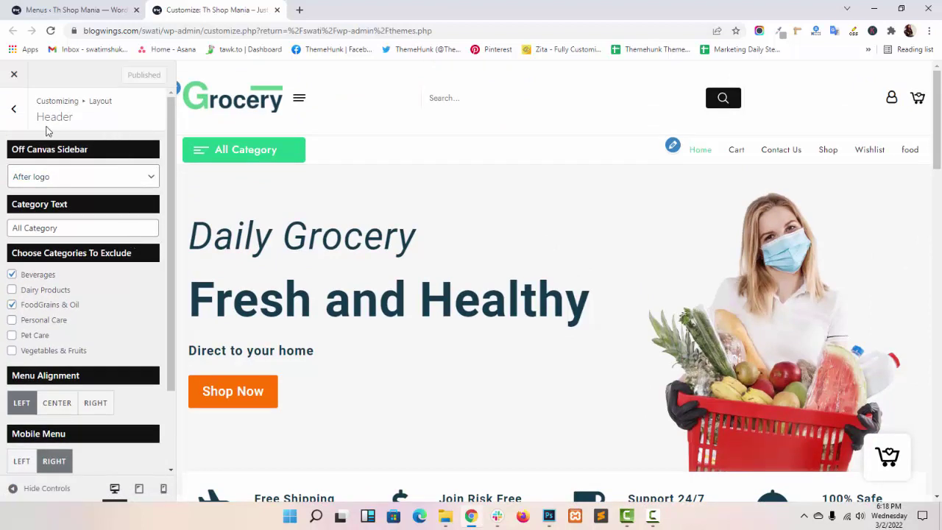
- Return to the Customizer root and open Widgets > Above Header Widget
click(15, 112)
click(15, 114)
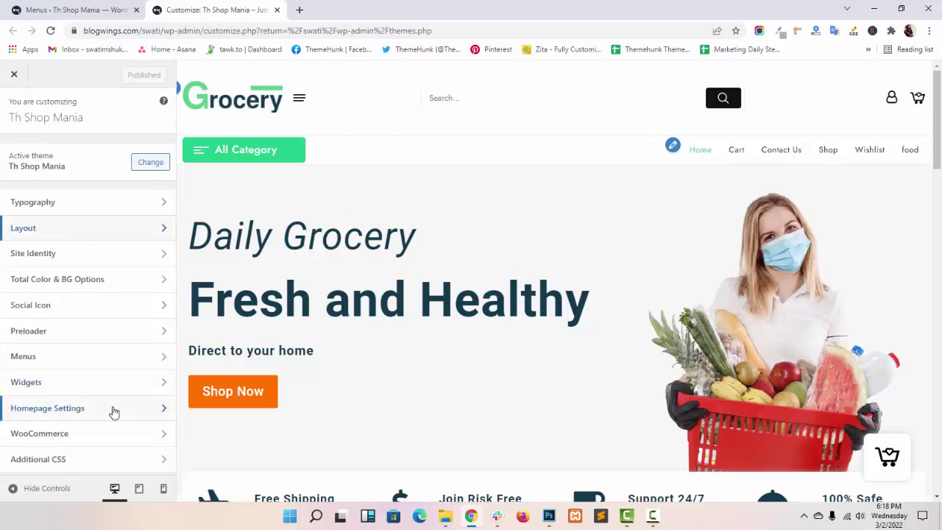
click(114, 384)
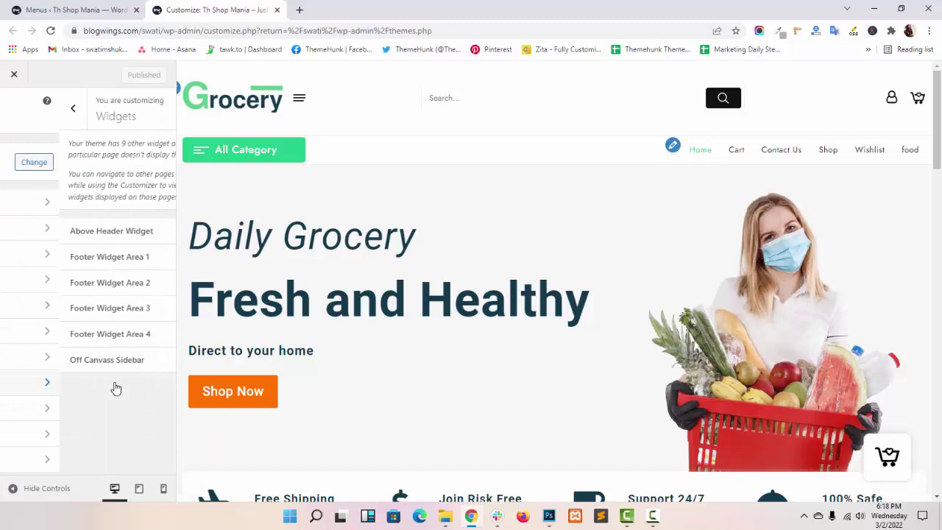
click(99, 232)
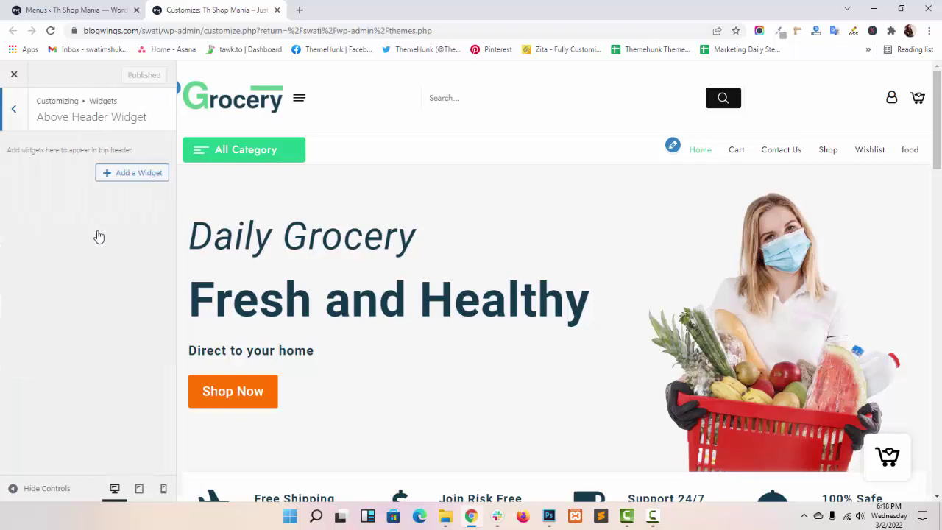
- Bring up the Add a Widget list and scroll through the available widgets
click(139, 175)
scroll(293, 327, down, 7)
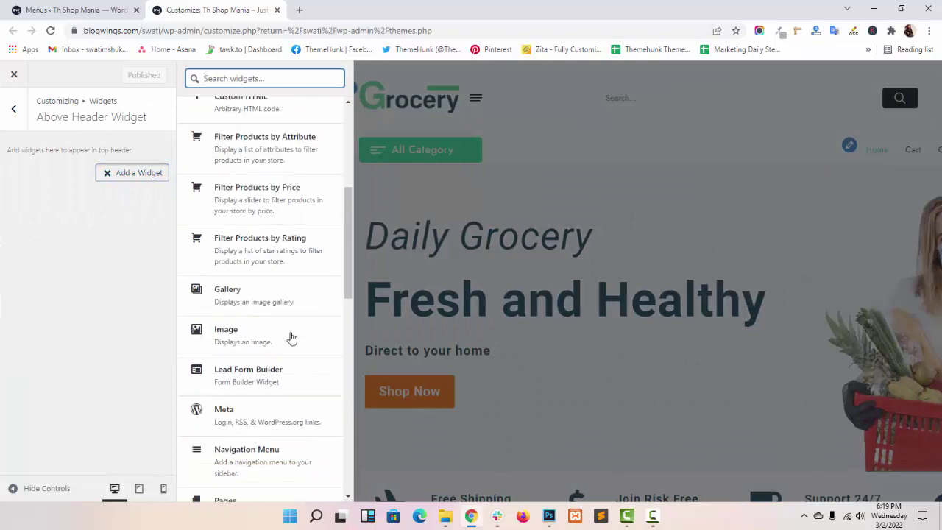
scroll(292, 338, down, 3)
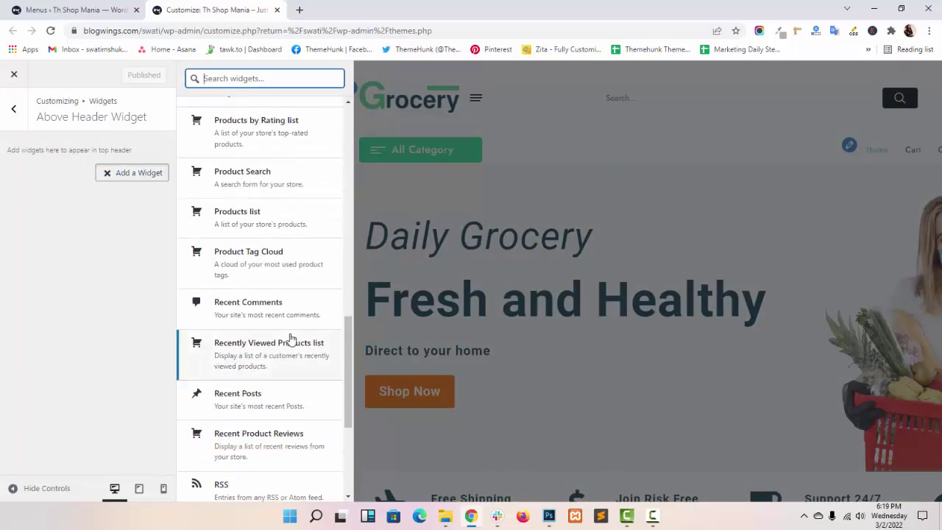
scroll(291, 339, down, 3)
- Add a Text widget to the above-header area titled 'Th Shop Mania'
click(280, 377)
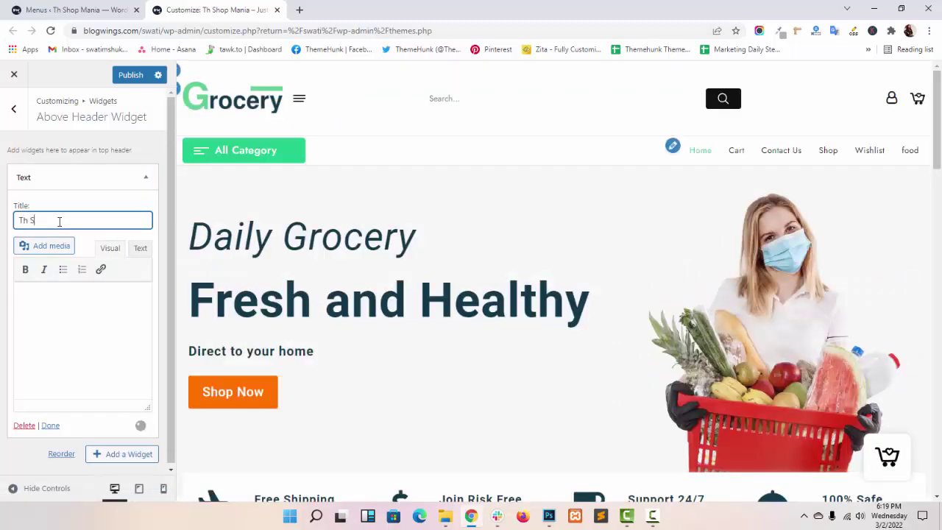
key(BackSpace)
key(BackSpace)
key(BackSpace)
text(hop )
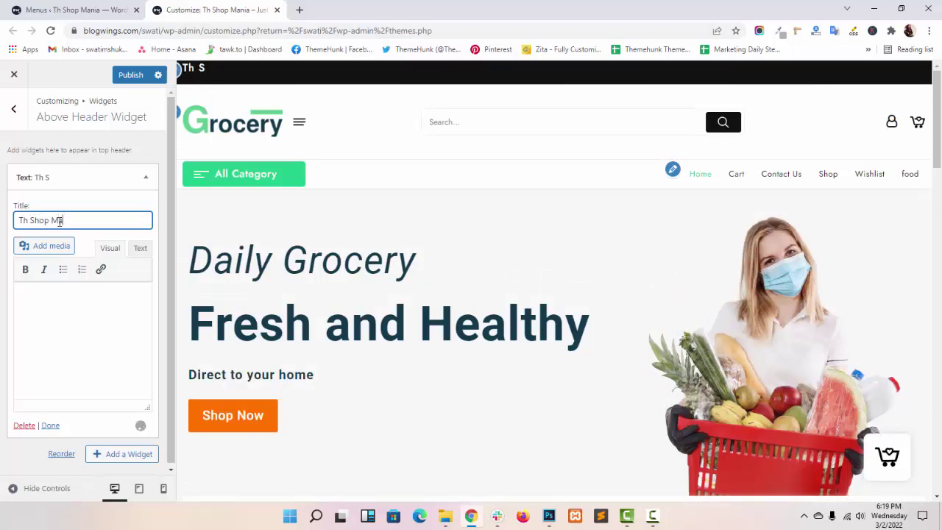
text(Mania)
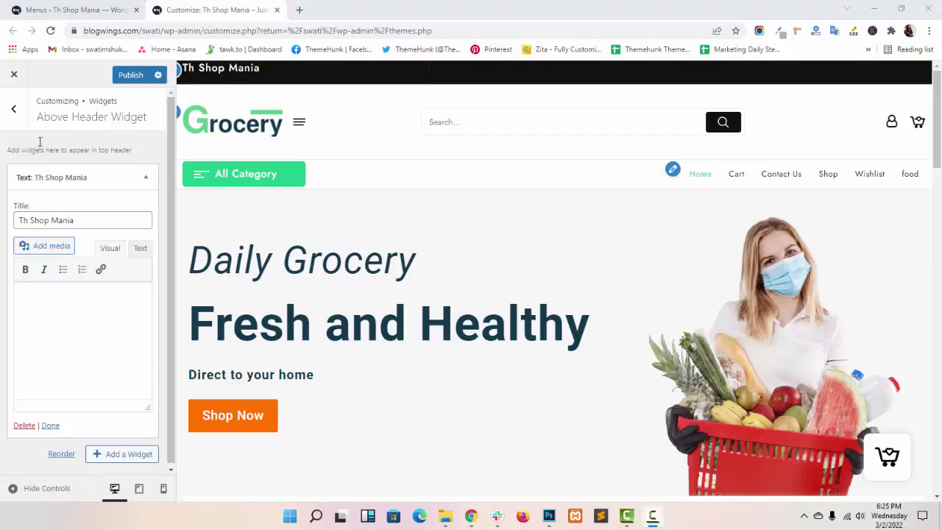
- Go back to the Customizer root and open the Layout > Header options
click(9, 118)
click(17, 120)
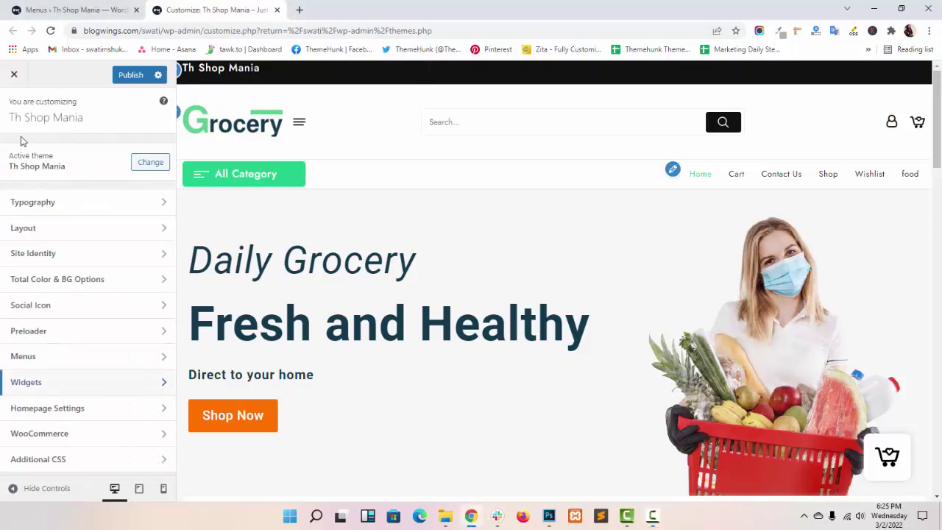
click(58, 231)
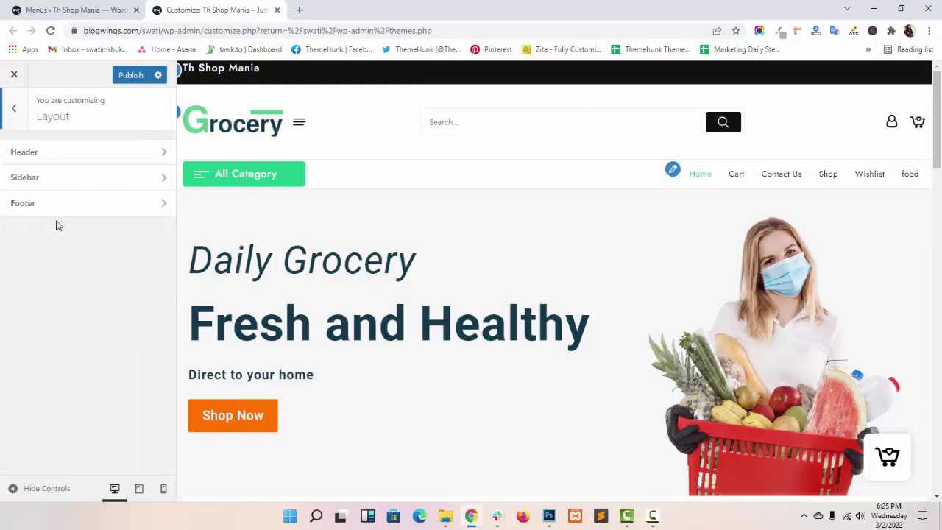
click(64, 153)
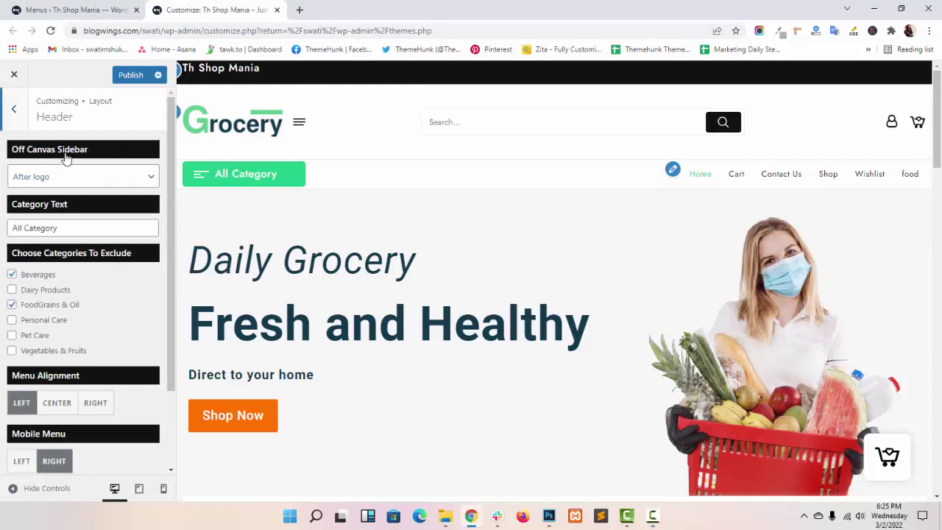